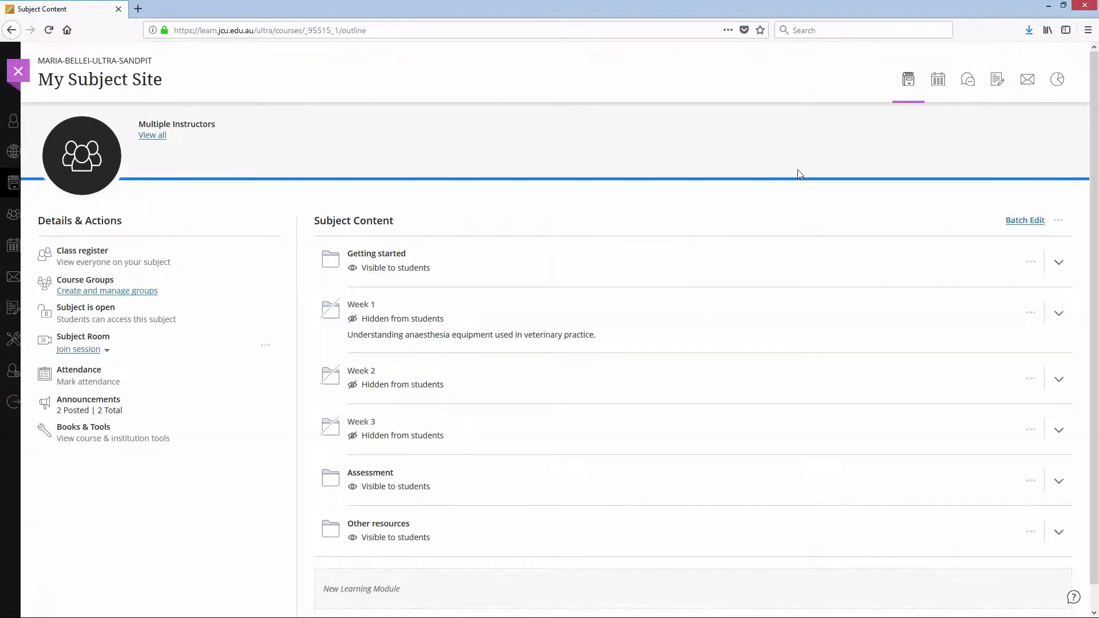
Open the subject's Grade Centre from the Gradebook icon to list Hurdle Assessment 1
{"action": "left_click", "coordinate": [997, 79]}
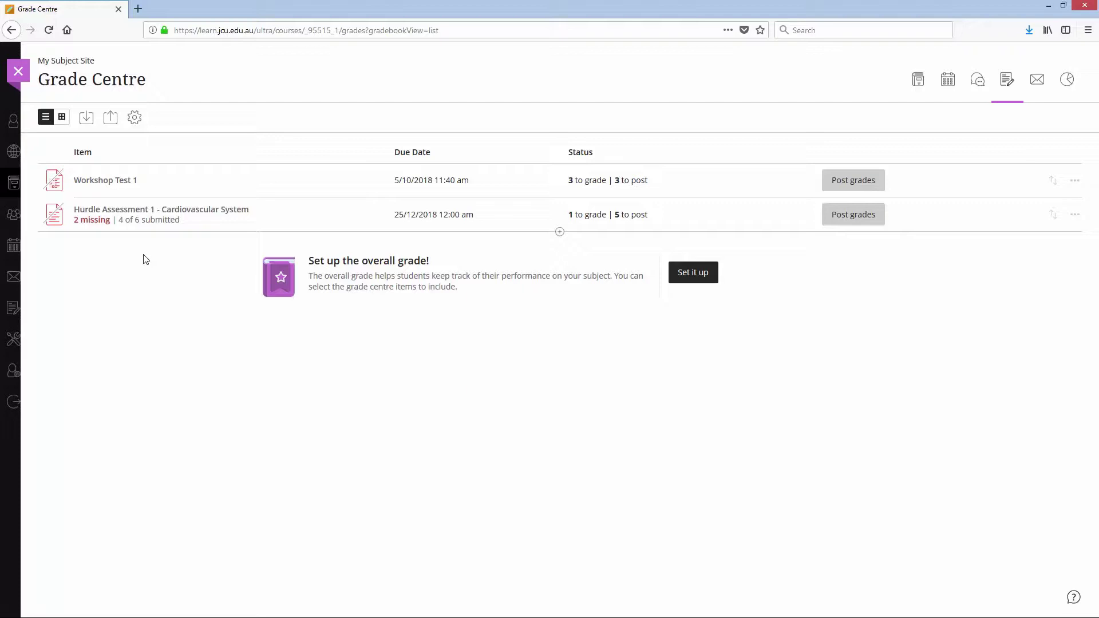
Switch to the student grid and add 'Hurdle Assessment 2 - Respiratory System', worth 1 point, under Test
{"action": "left_click", "coordinate": [62, 119]}
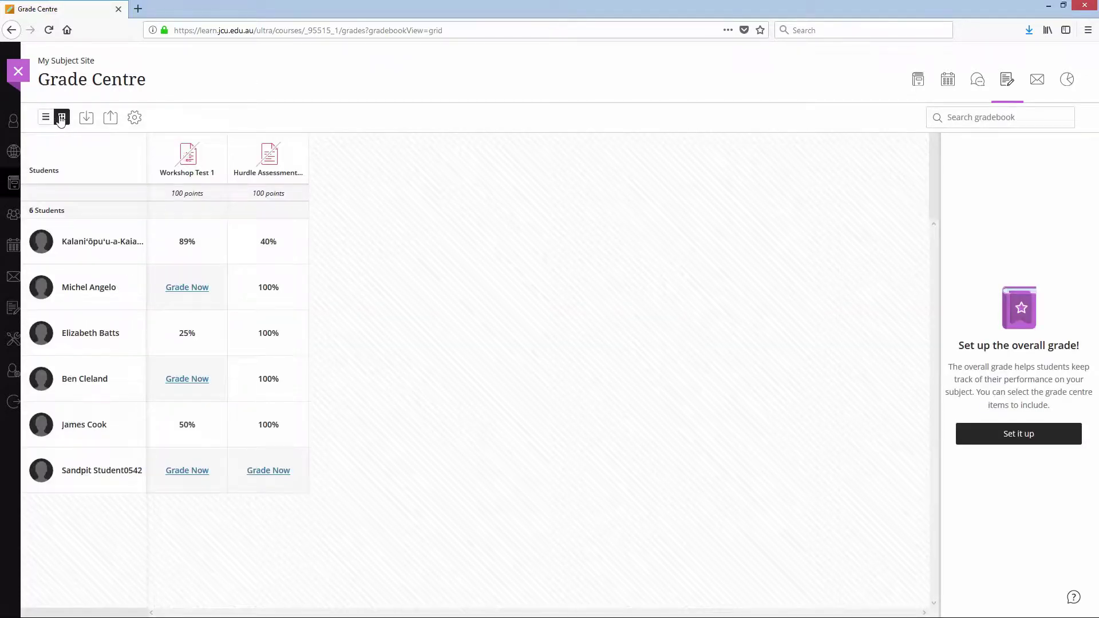
{"action": "left_click", "coordinate": [310, 159]}
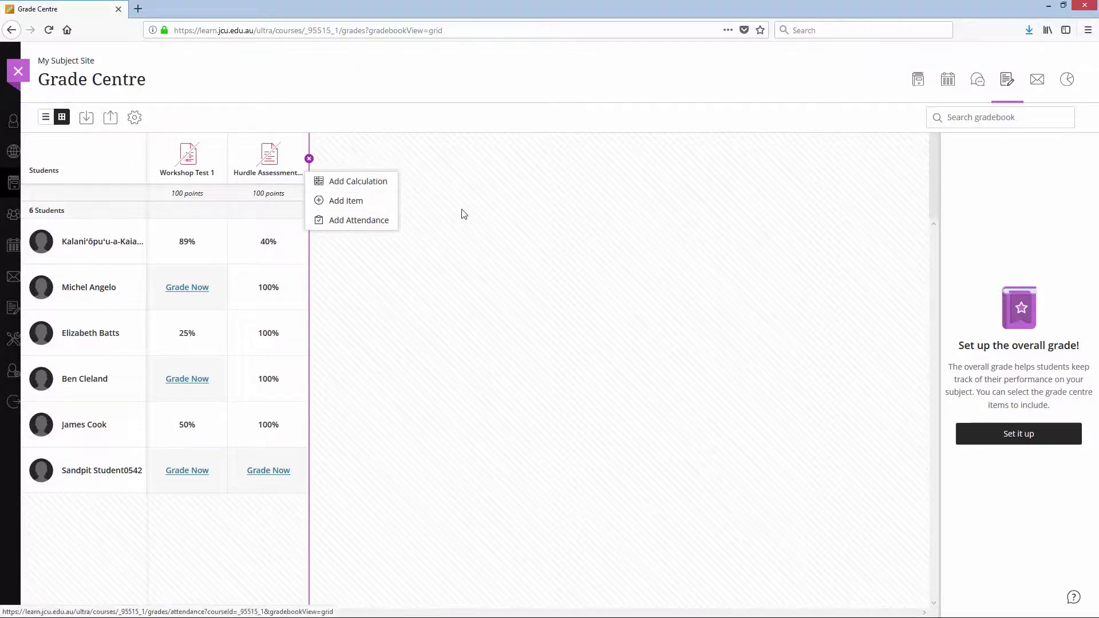
{"action": "left_click", "coordinate": [358, 201]}
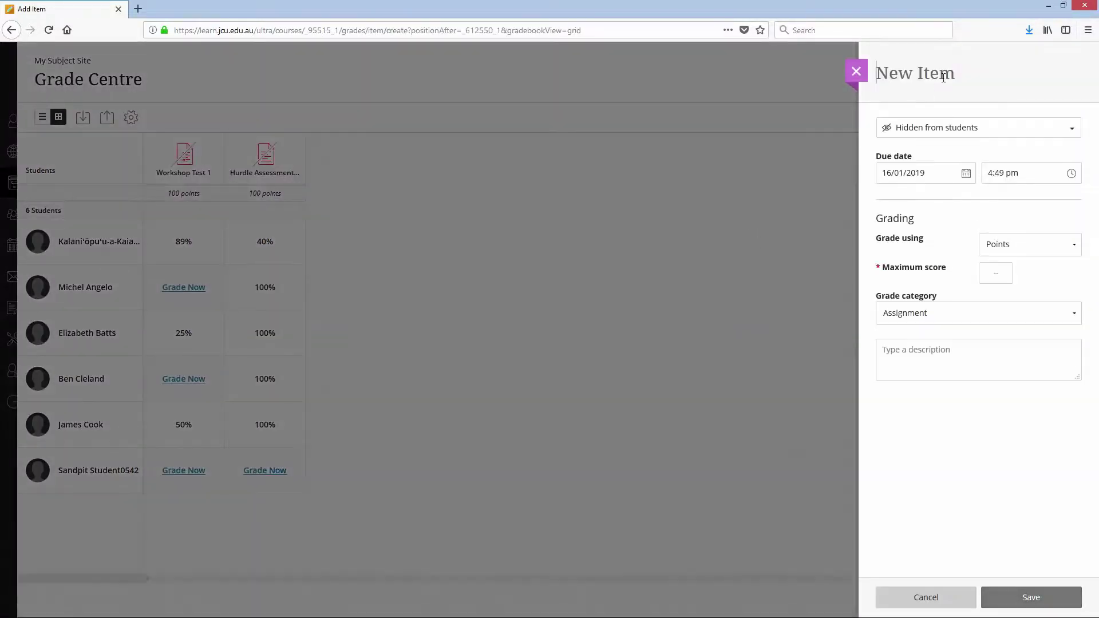
{"action": "type", "text": "Hurdle Assessmen"}
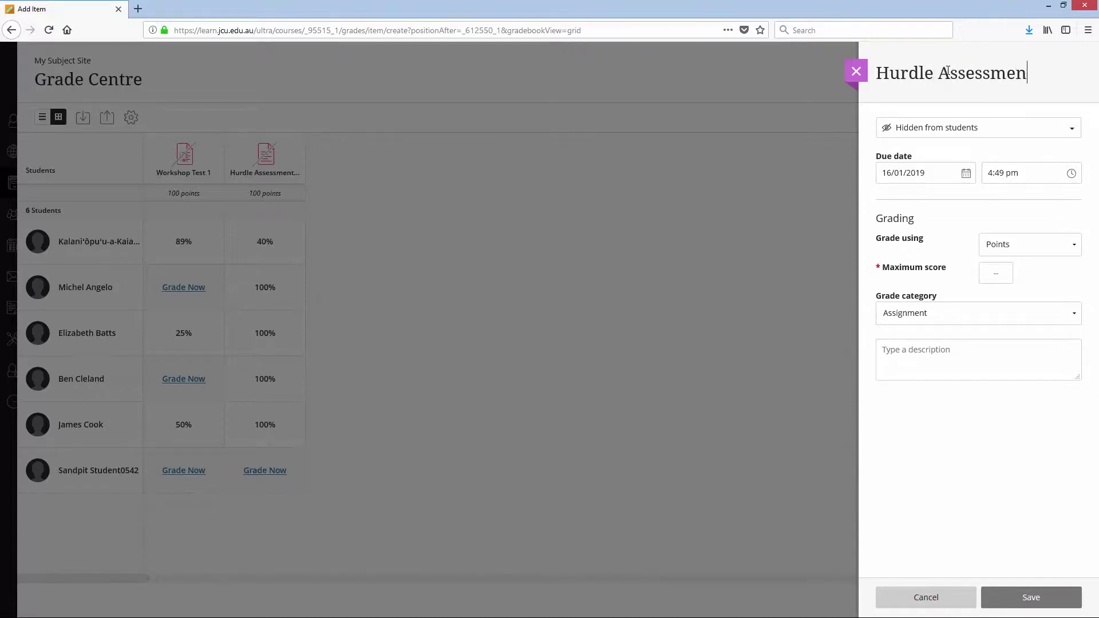
{"action": "type", "text": "t 2 - Respiratory System"}
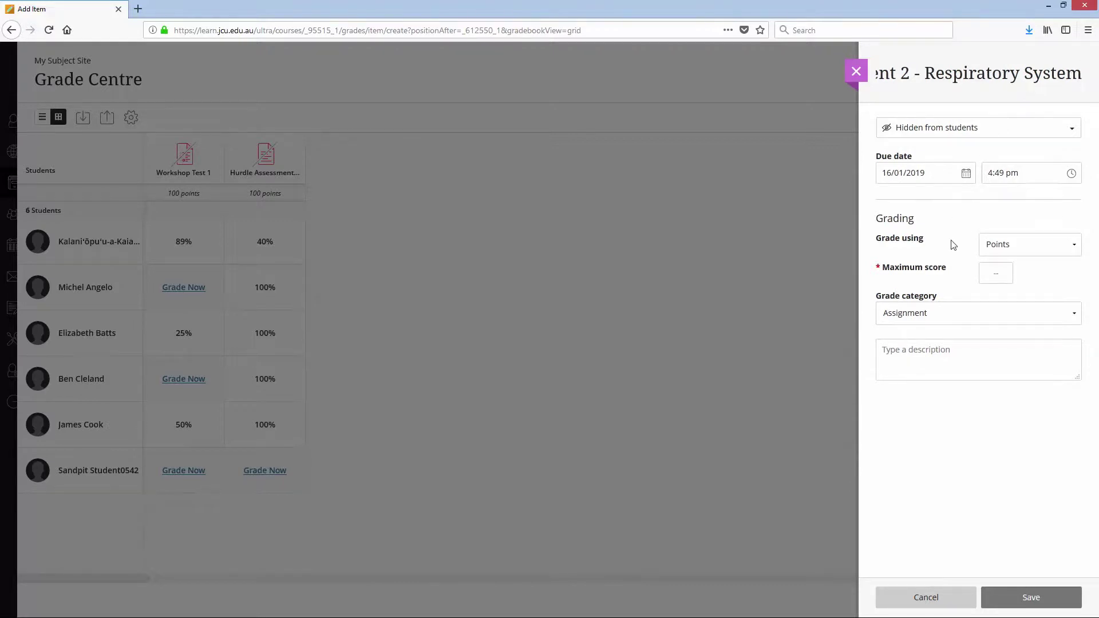
{"action": "left_click", "coordinate": [1002, 271]}
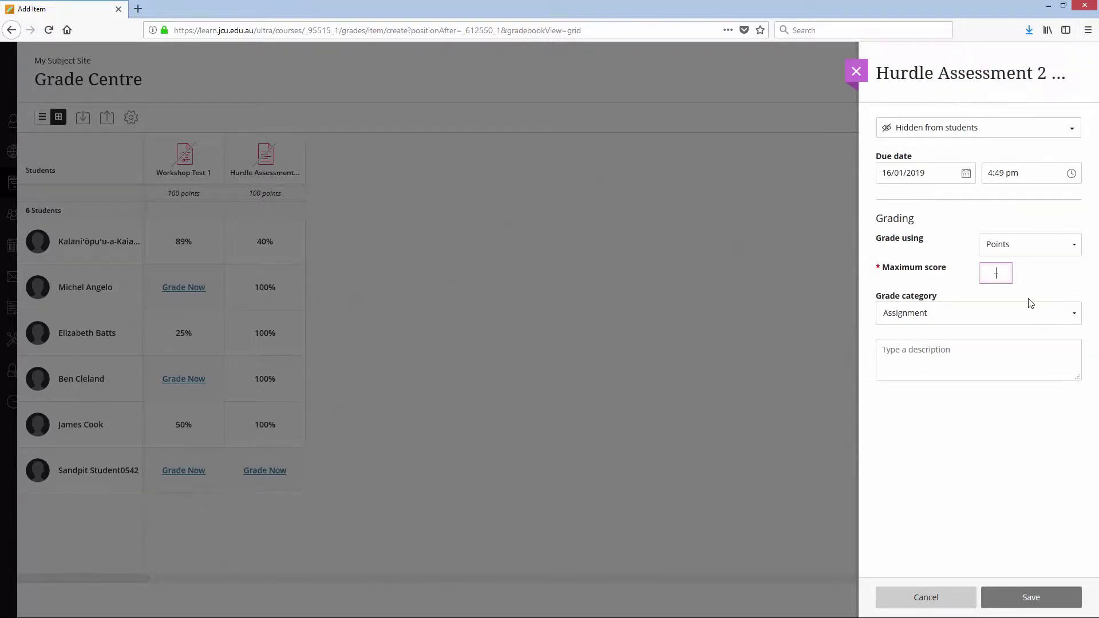
{"action": "type", "text": "1"}
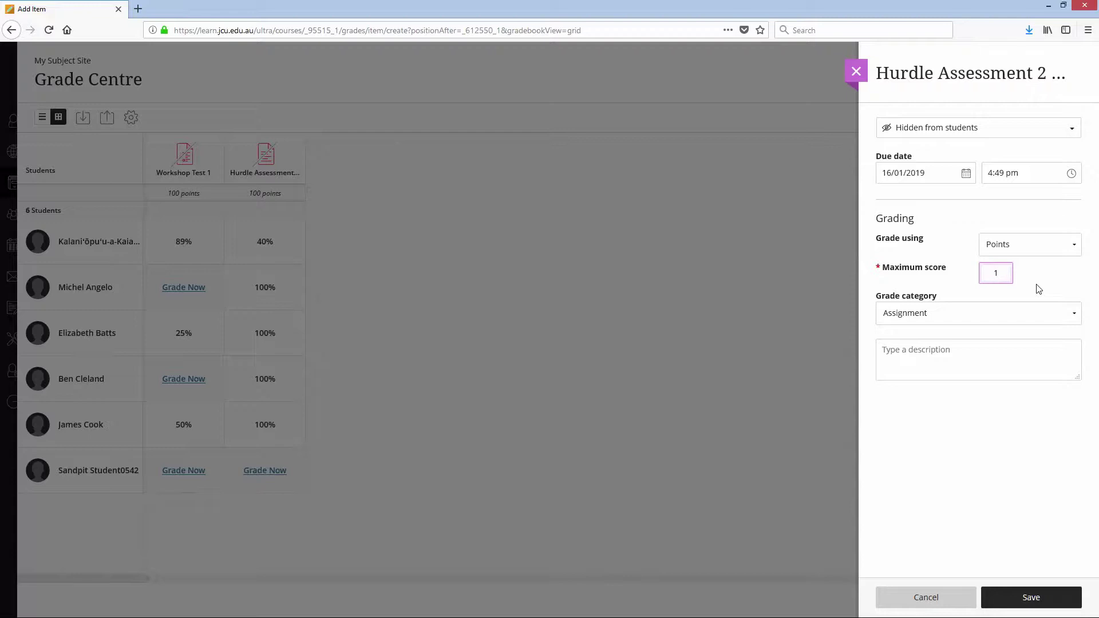
{"action": "left_click", "coordinate": [1070, 319]}
{"action": "left_click", "coordinate": [949, 497]}
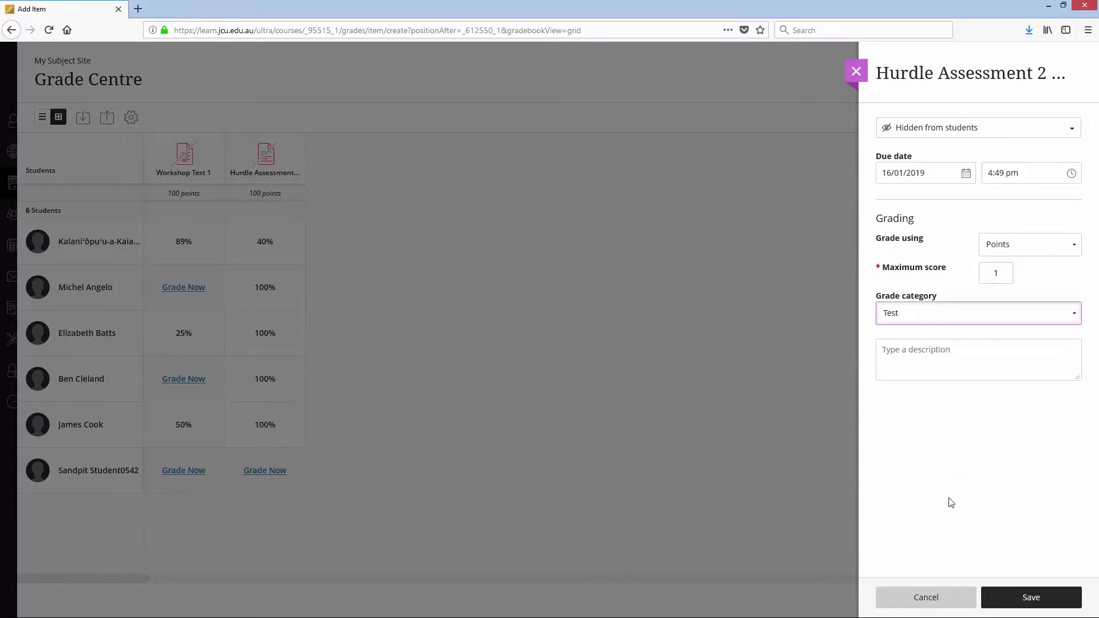
{"action": "left_click", "coordinate": [1057, 602]}
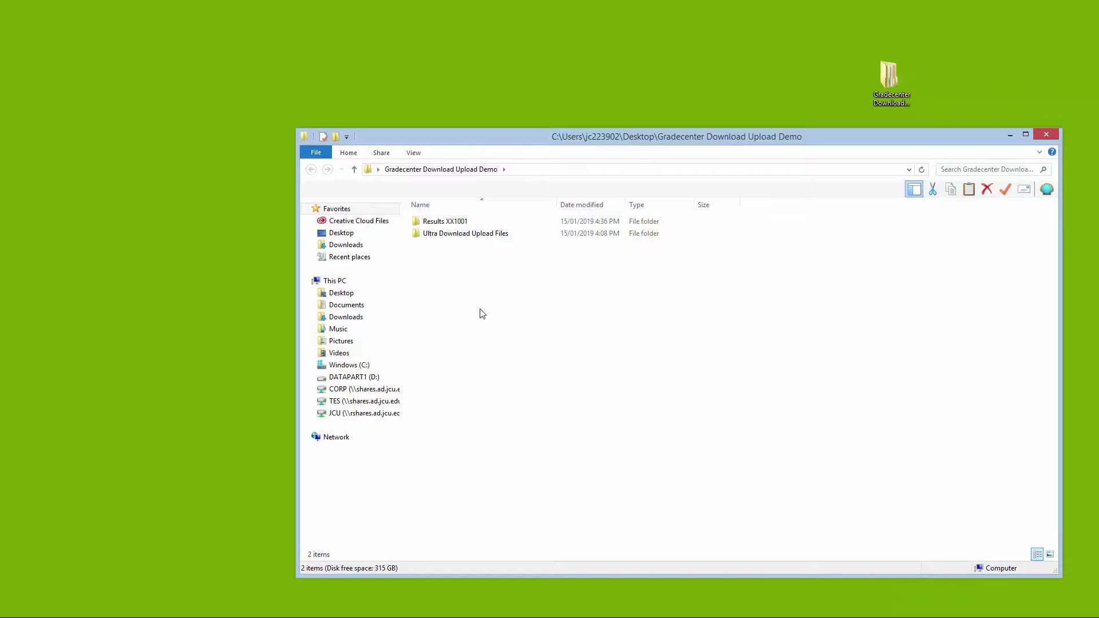
Open XX1001 Hurdle Assessment Resp Results.xls from the Results XX1001 folder in Excel
{"action": "left_click", "coordinate": [468, 224]}
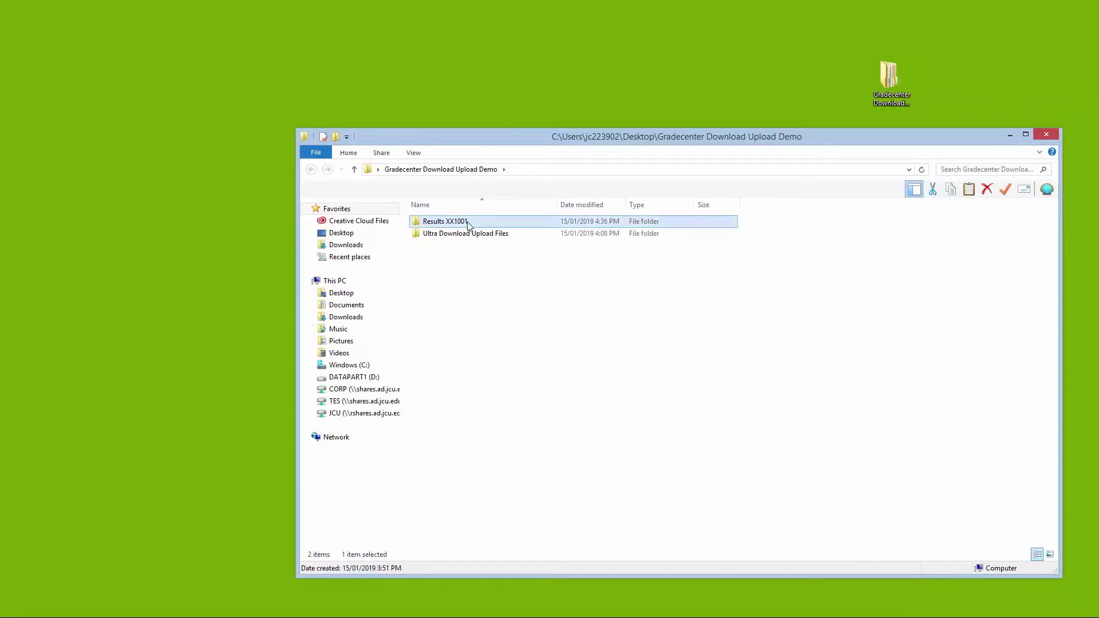
{"action": "double_click", "coordinate": [469, 224]}
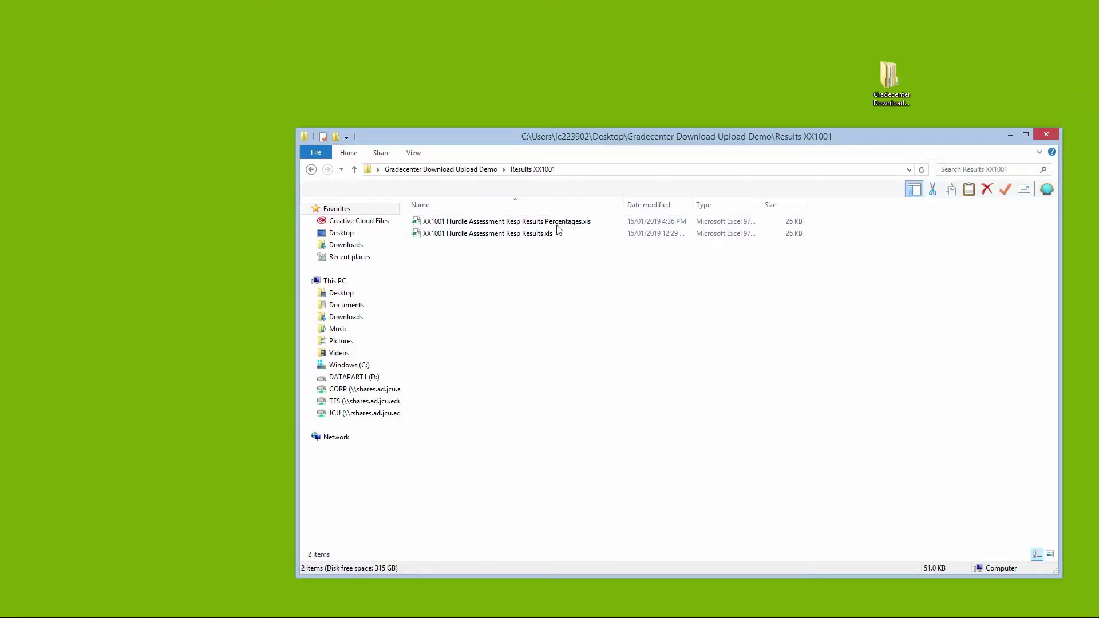
{"action": "double_click", "coordinate": [527, 239]}
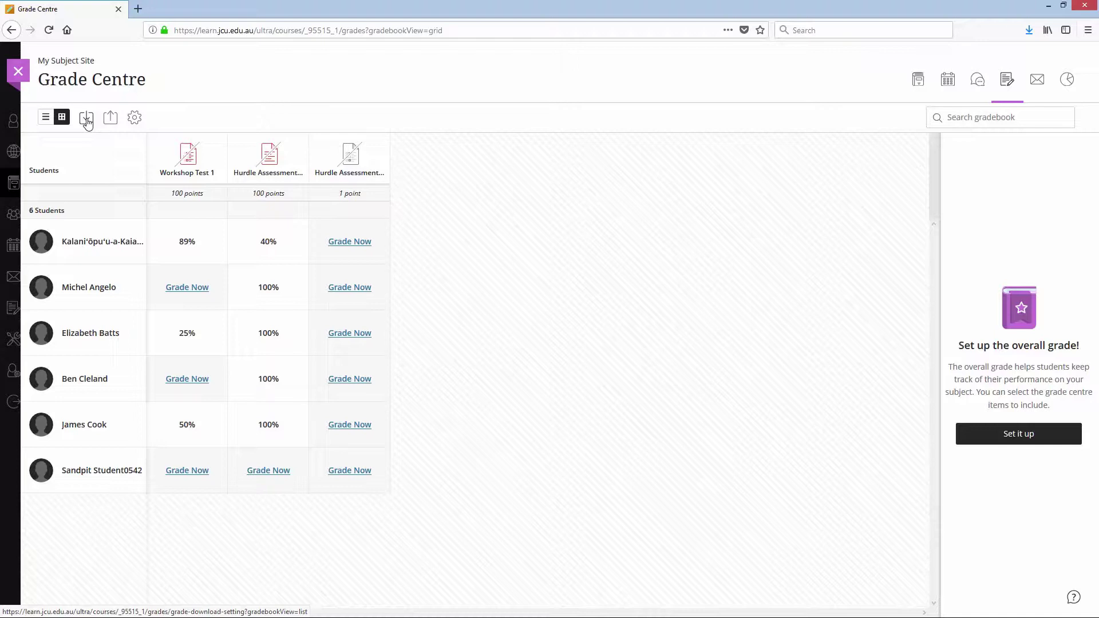
Export the full gradebook as a Comma (CSV) file
{"action": "left_click", "coordinate": [86, 119]}
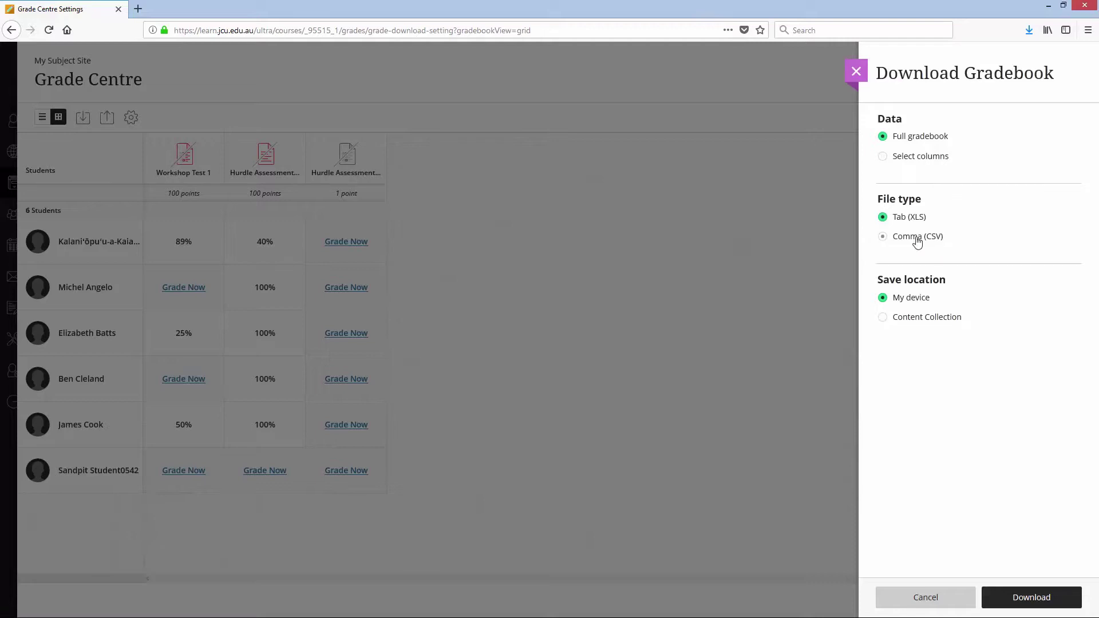
{"action": "left_click", "coordinate": [885, 238]}
{"action": "left_click", "coordinate": [1041, 601]}
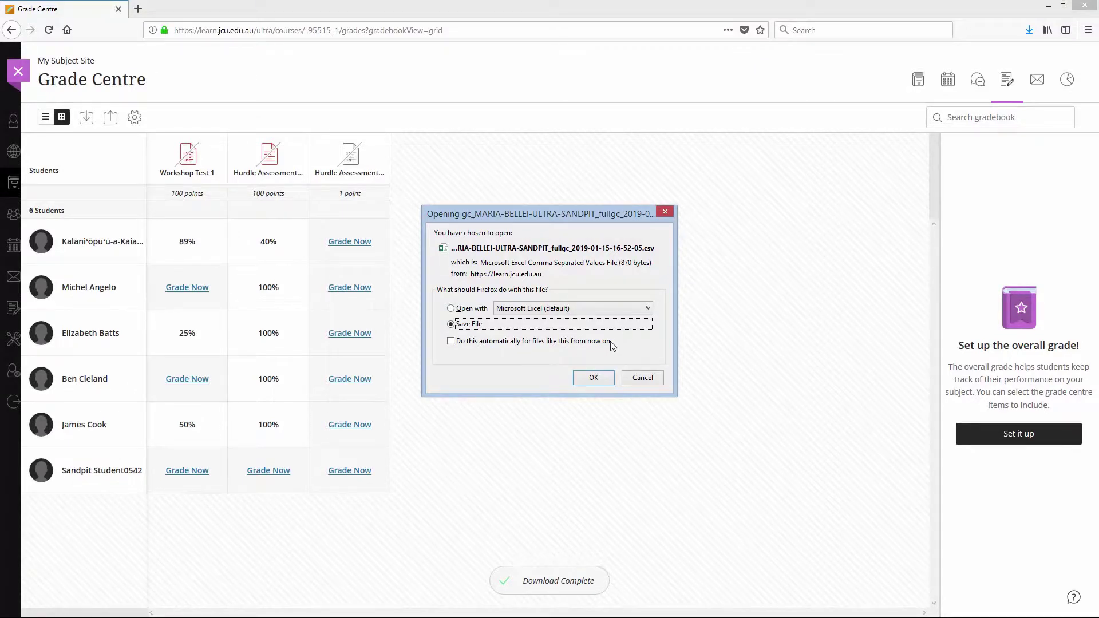
Save the gradebook CSV, then open it in Excel from the Downloads folder
{"action": "left_click", "coordinate": [594, 379]}
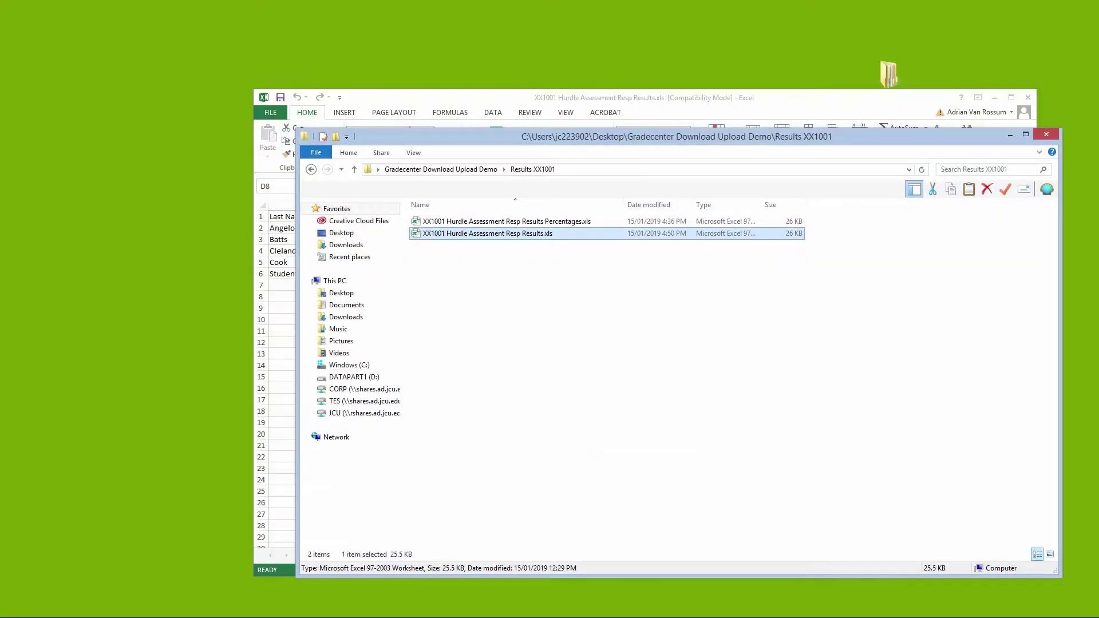
{"action": "left_click", "coordinate": [346, 319]}
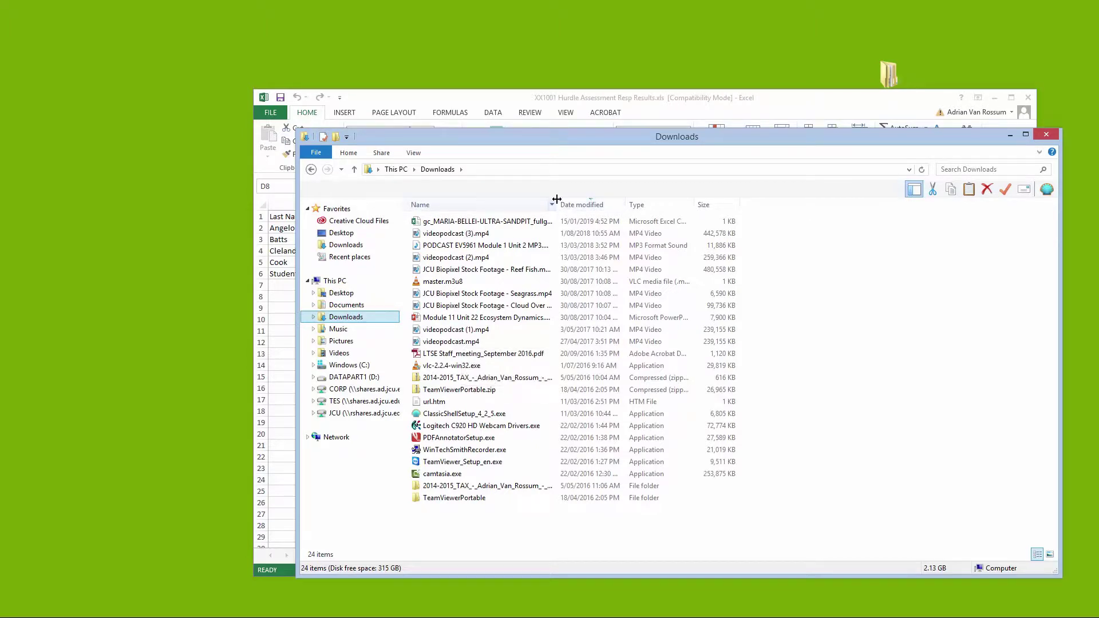
{"action": "left_click_drag", "start_coordinate": [557, 198], "coordinate": [664, 204]}
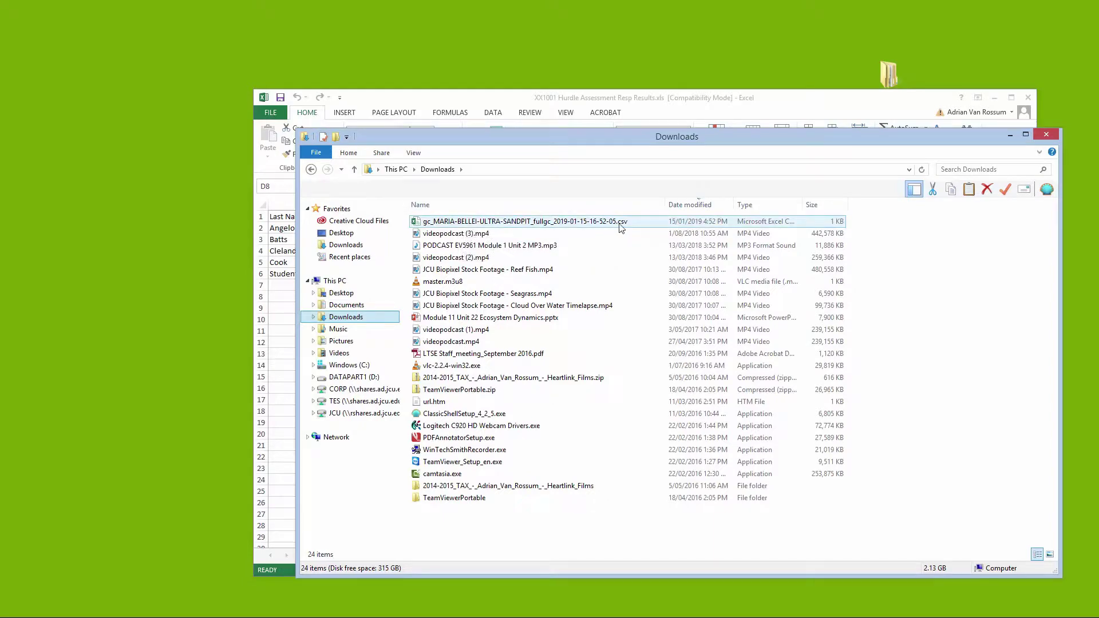
{"action": "double_click", "coordinate": [580, 222]}
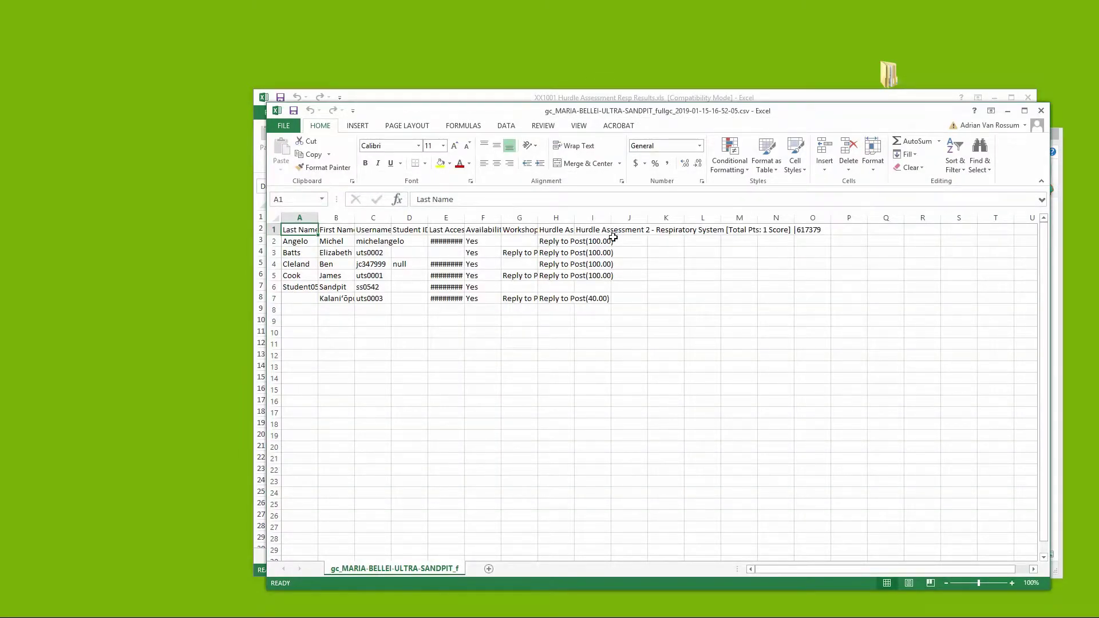
Widen columns H and I, then copy scores D2:D7 from the results workbook
{"action": "left_click_drag", "start_coordinate": [575, 218], "coordinate": [649, 219]}
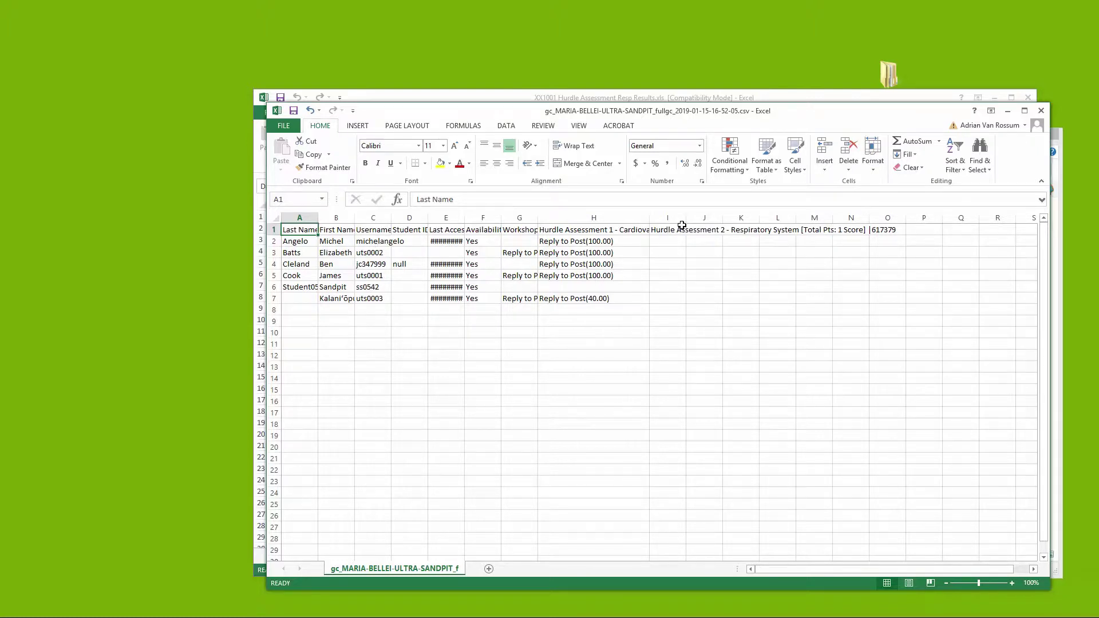
{"action": "left_click_drag", "start_coordinate": [686, 220], "coordinate": [760, 220]}
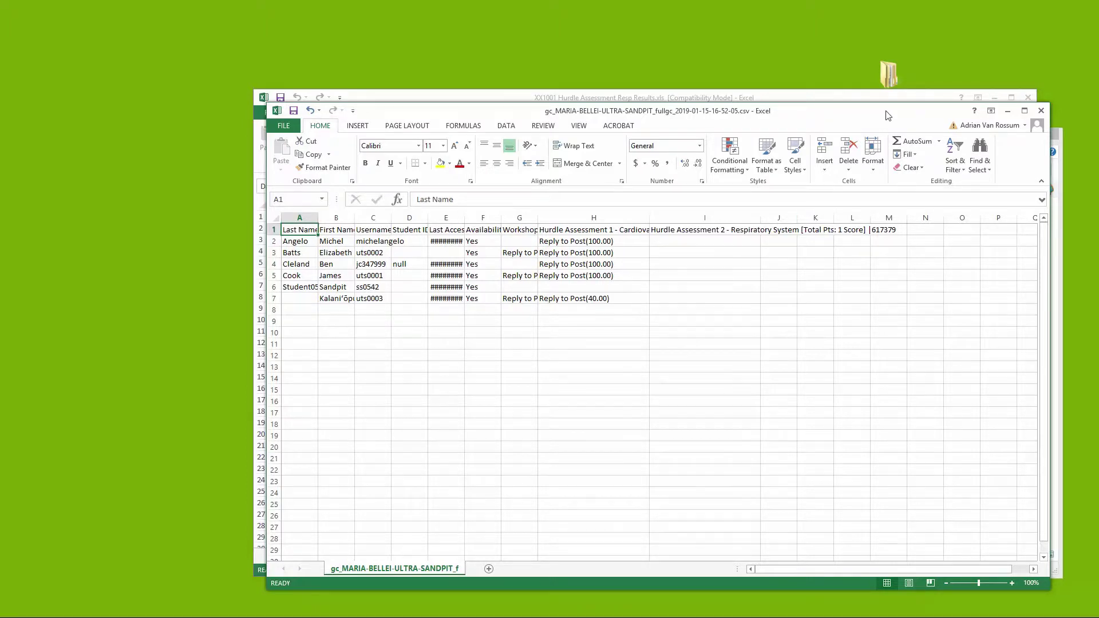
{"action": "left_click_drag", "start_coordinate": [872, 115], "coordinate": [767, 95]}
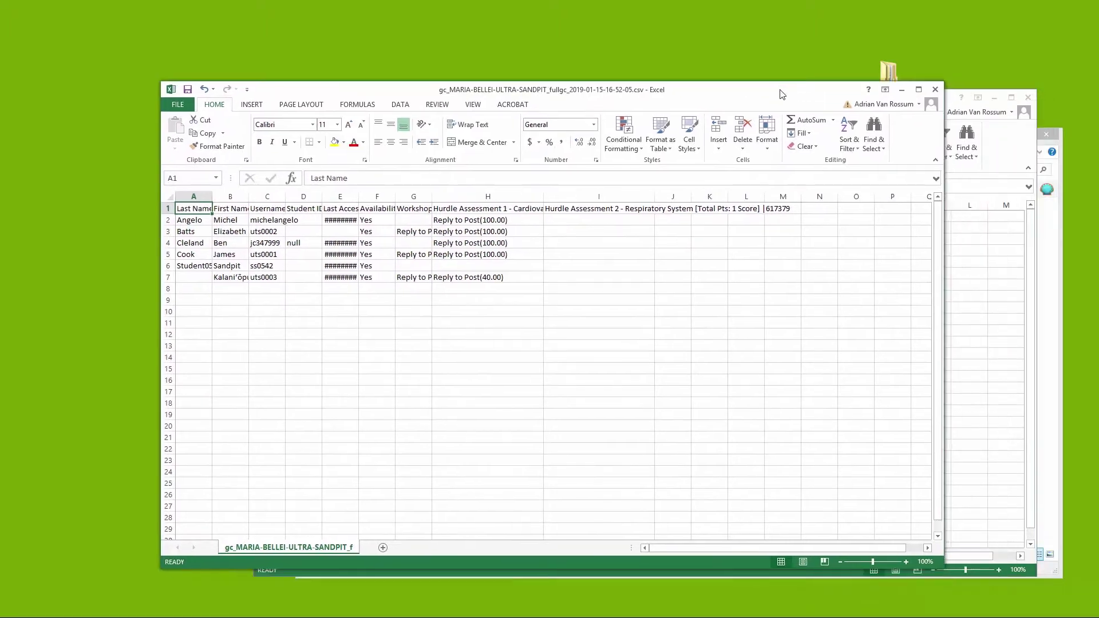
{"action": "left_click", "coordinate": [996, 142]}
{"action": "left_click", "coordinate": [667, 233]}
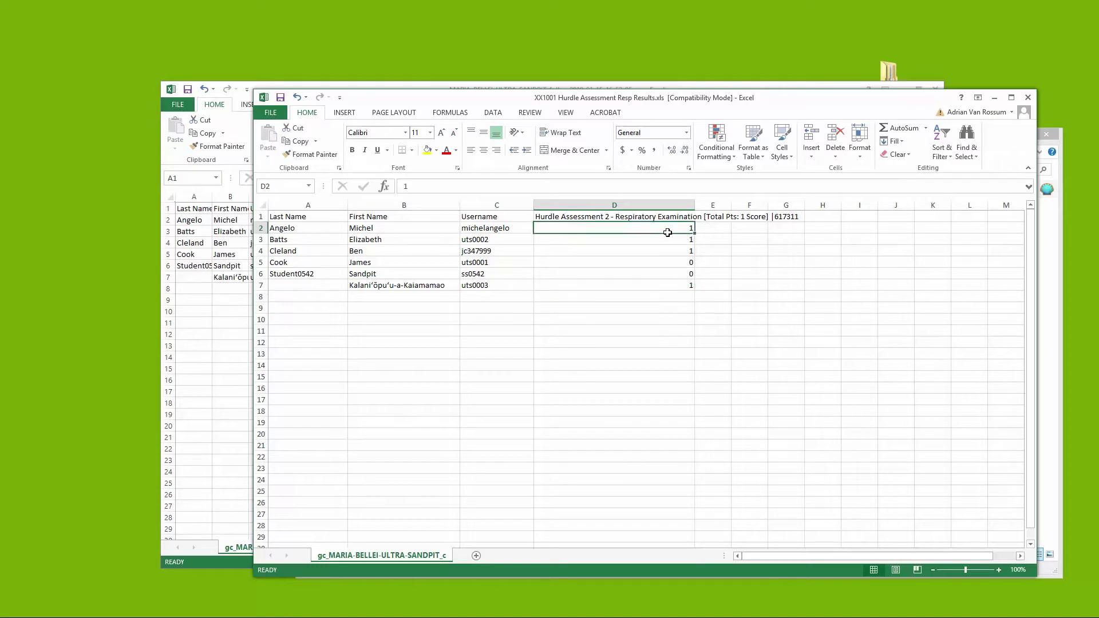
{"action": "left_click", "coordinate": [670, 284], "text": "shift"}
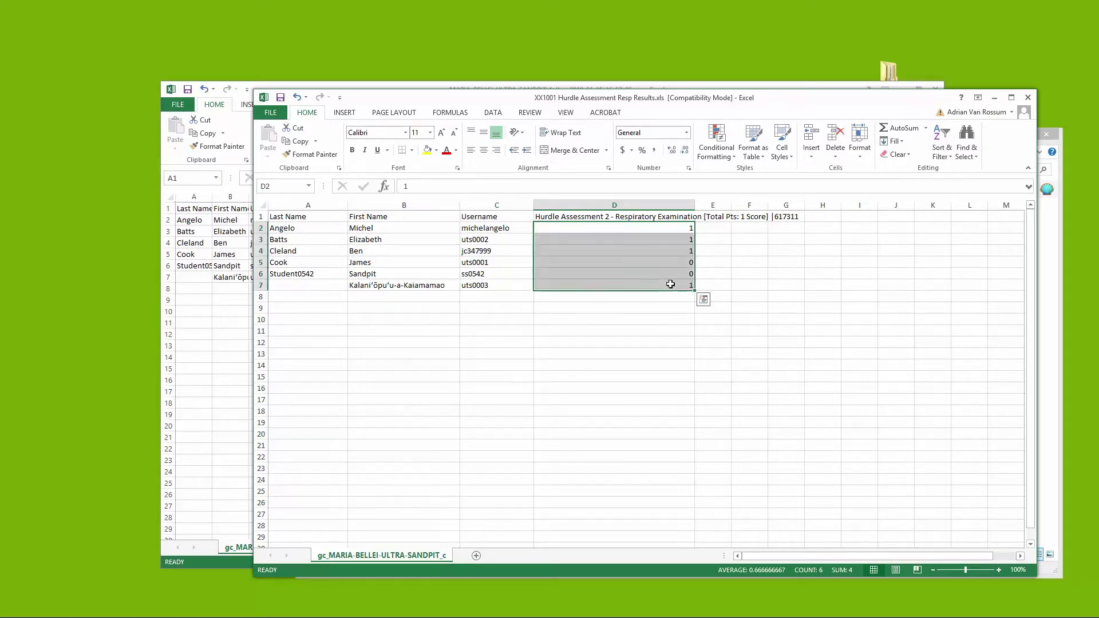
{"action": "right_click", "coordinate": [671, 284]}
{"action": "left_click", "coordinate": [722, 304]}
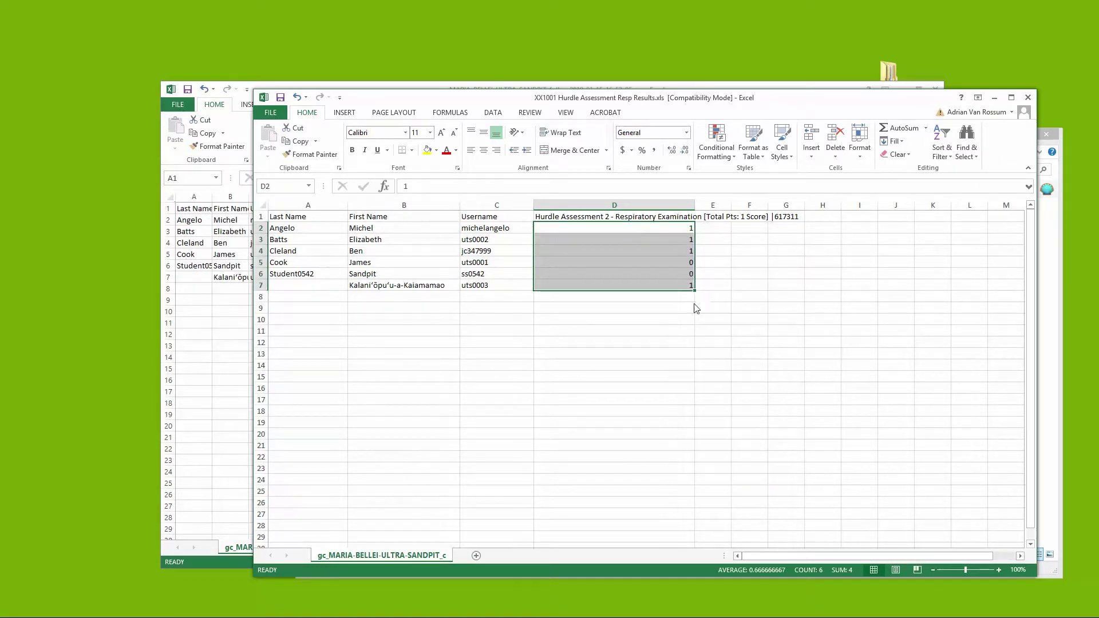
Paste the six scores into I2:I7 of the gradebook CSV
{"action": "left_click", "coordinate": [995, 97]}
{"action": "left_click", "coordinate": [596, 221]}
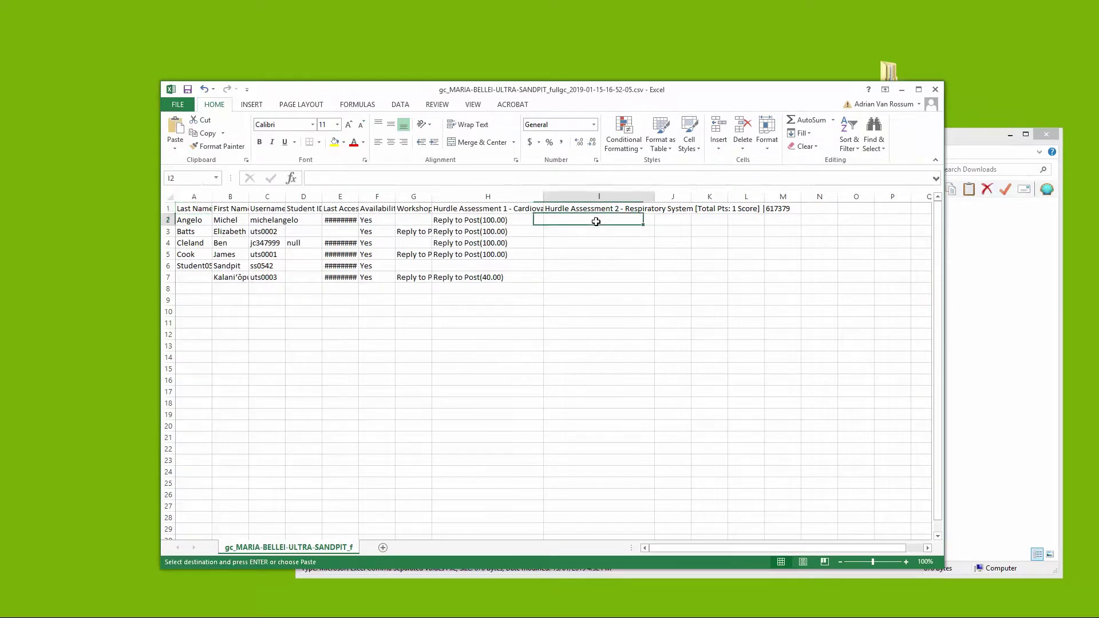
{"action": "right_click", "coordinate": [596, 221]}
{"action": "left_click", "coordinate": [623, 275]}
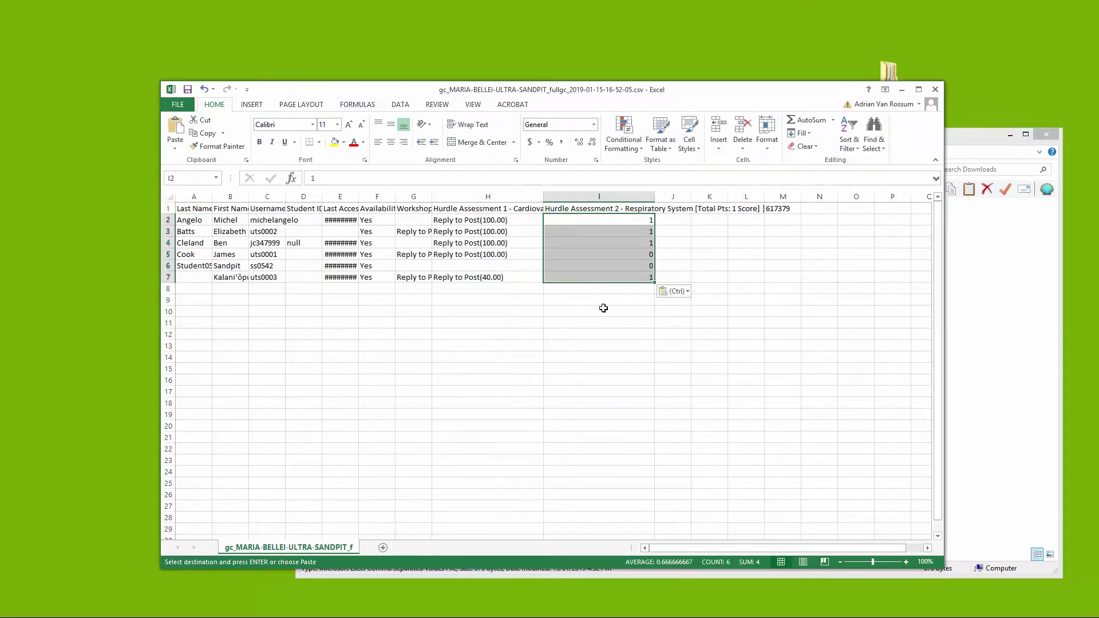
{"action": "left_click", "coordinate": [610, 299]}
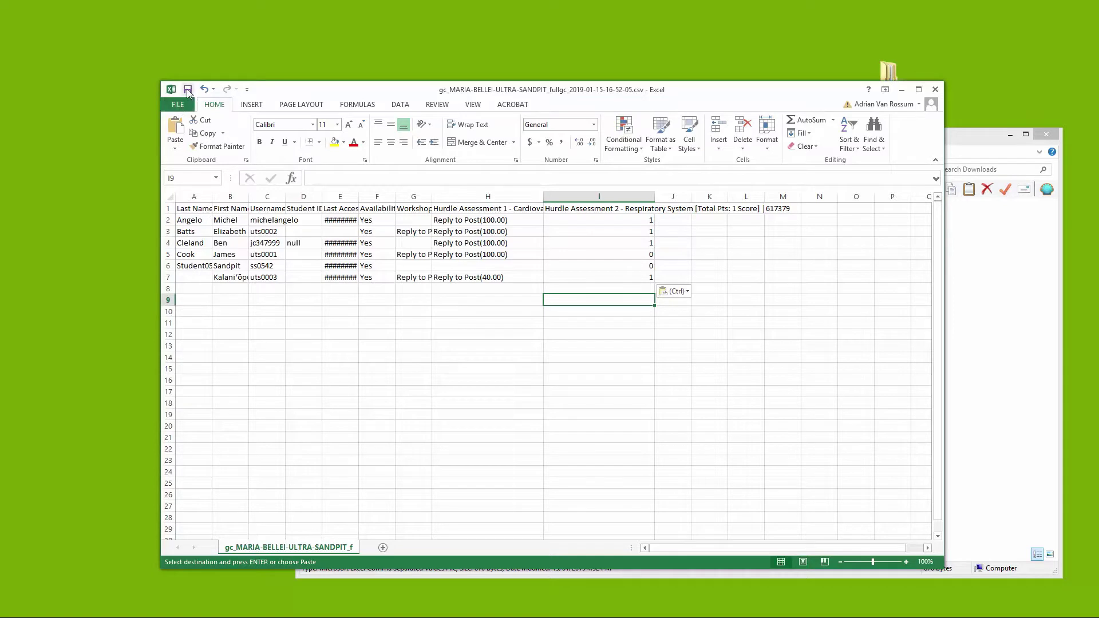
Exit copy mode and close the edited gradebook CSV in Excel
{"action": "key", "text": "Escape"}
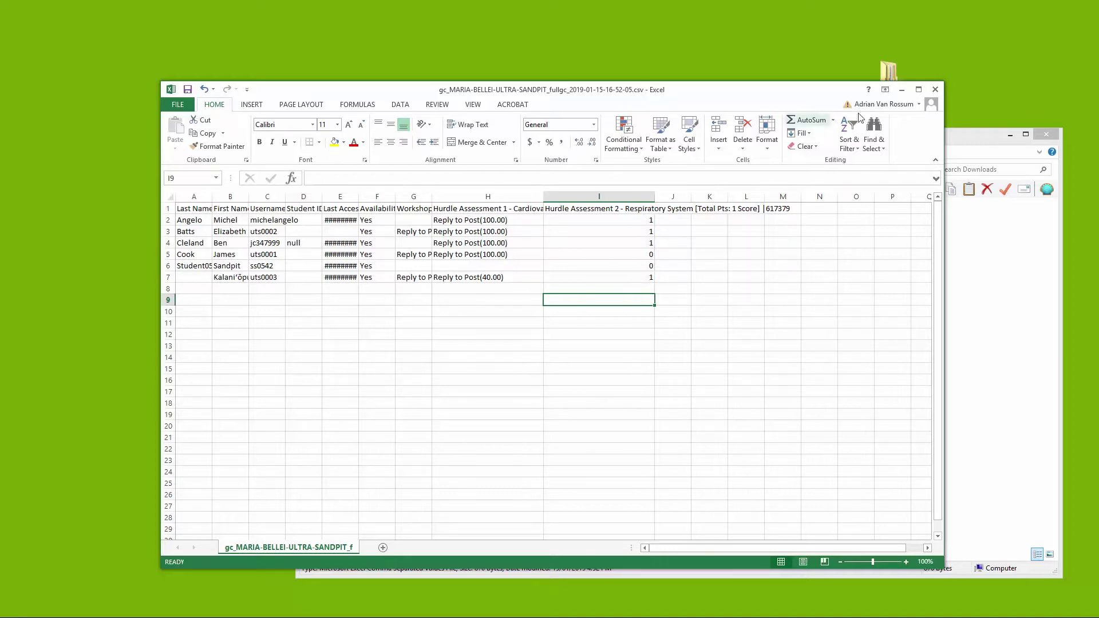
{"action": "left_click", "coordinate": [935, 89]}
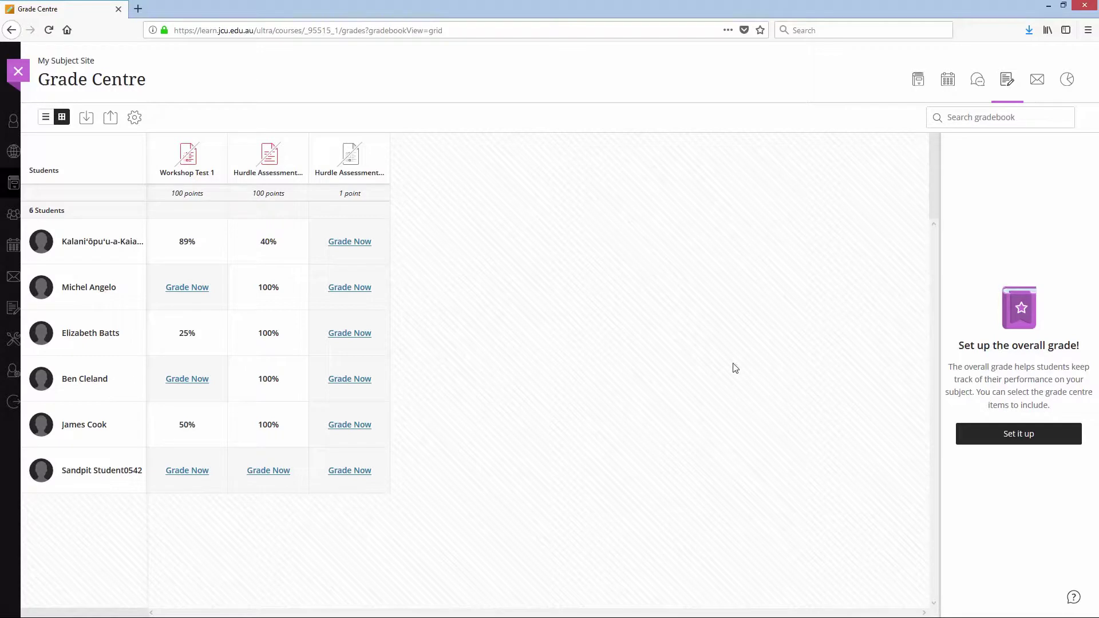
Upload the edited gc_...fullgc CSV from Downloads into the Grade Centre
{"action": "left_click", "coordinate": [111, 118]}
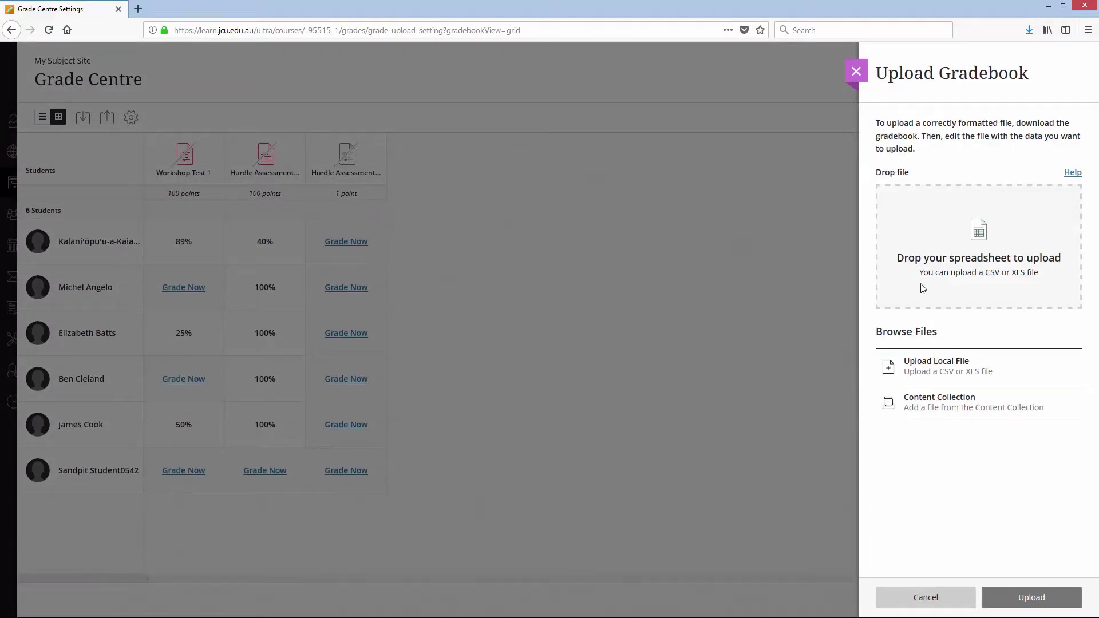
{"action": "left_click", "coordinate": [923, 289]}
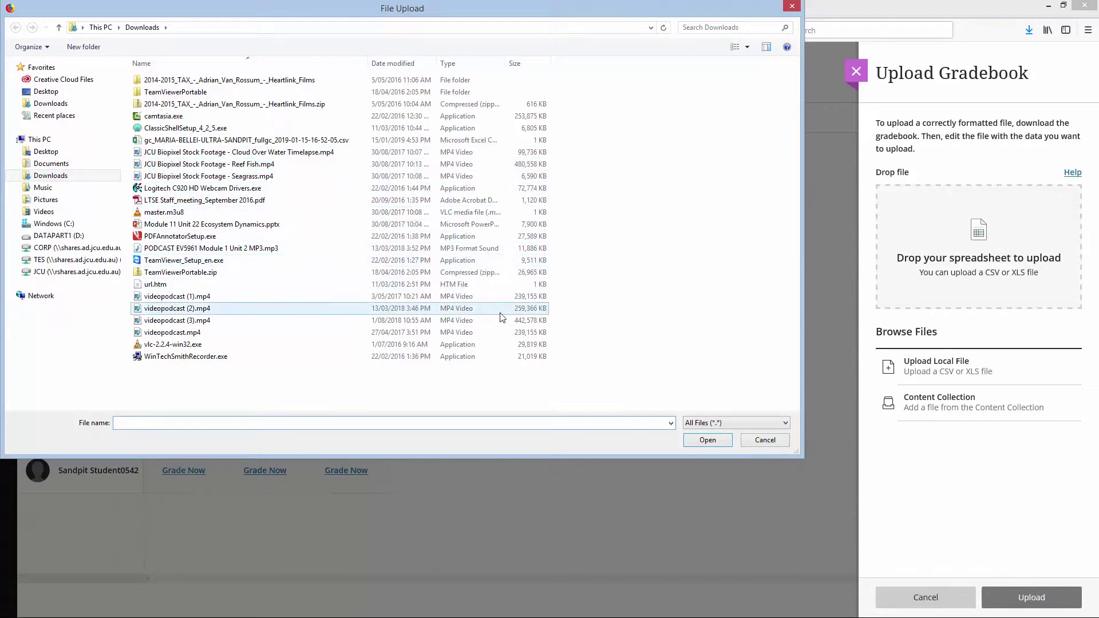
{"action": "left_click_drag", "start_coordinate": [803, 458], "coordinate": [844, 466]}
{"action": "left_click", "coordinate": [325, 141]}
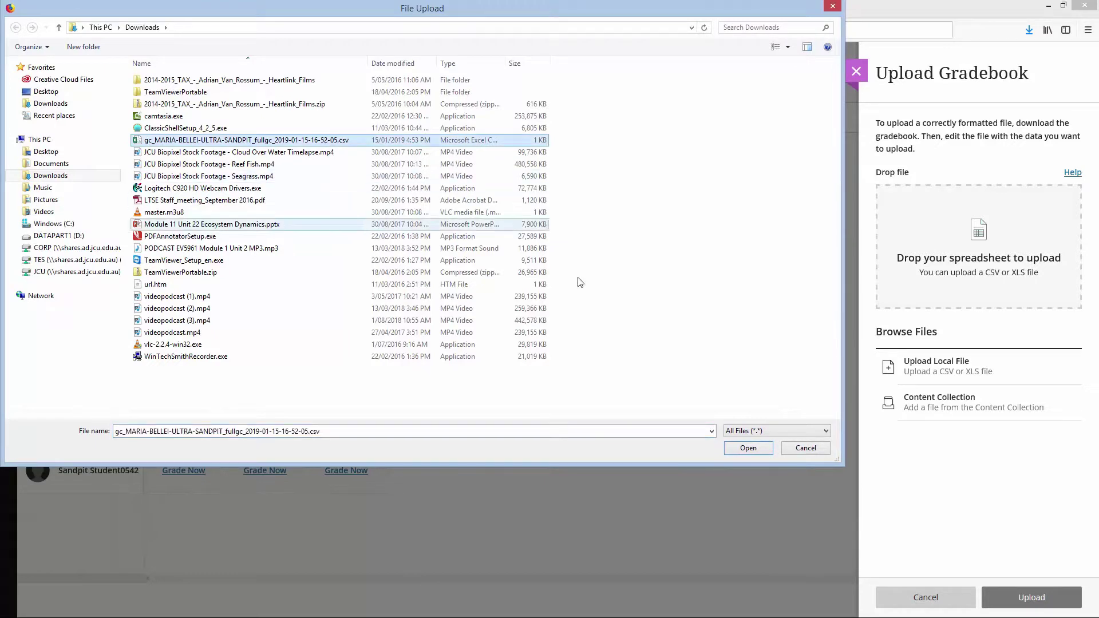
{"action": "left_click", "coordinate": [749, 448]}
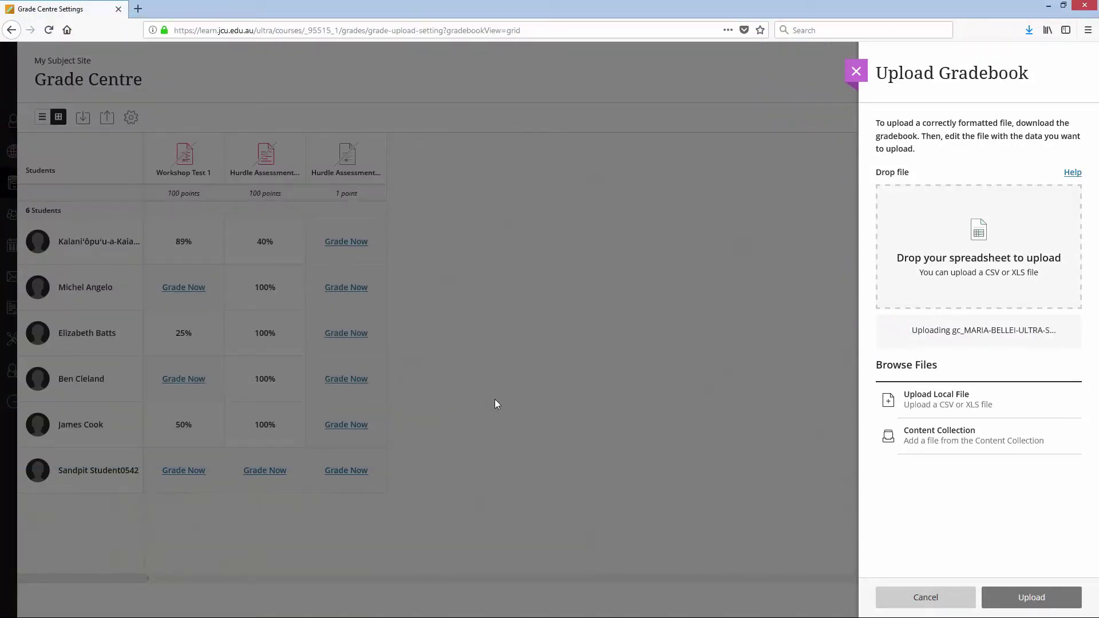
{"action": "left_click", "coordinate": [1046, 603]}
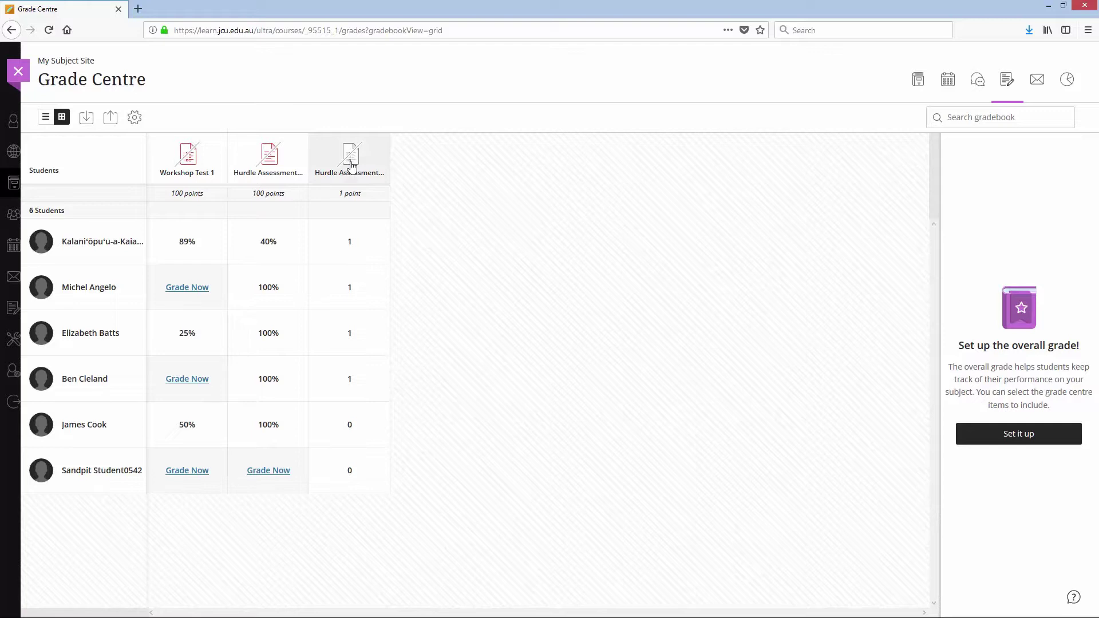
Review the third column's settings, keeping it hidden from students, and cancel without changes
{"action": "left_click", "coordinate": [352, 166]}
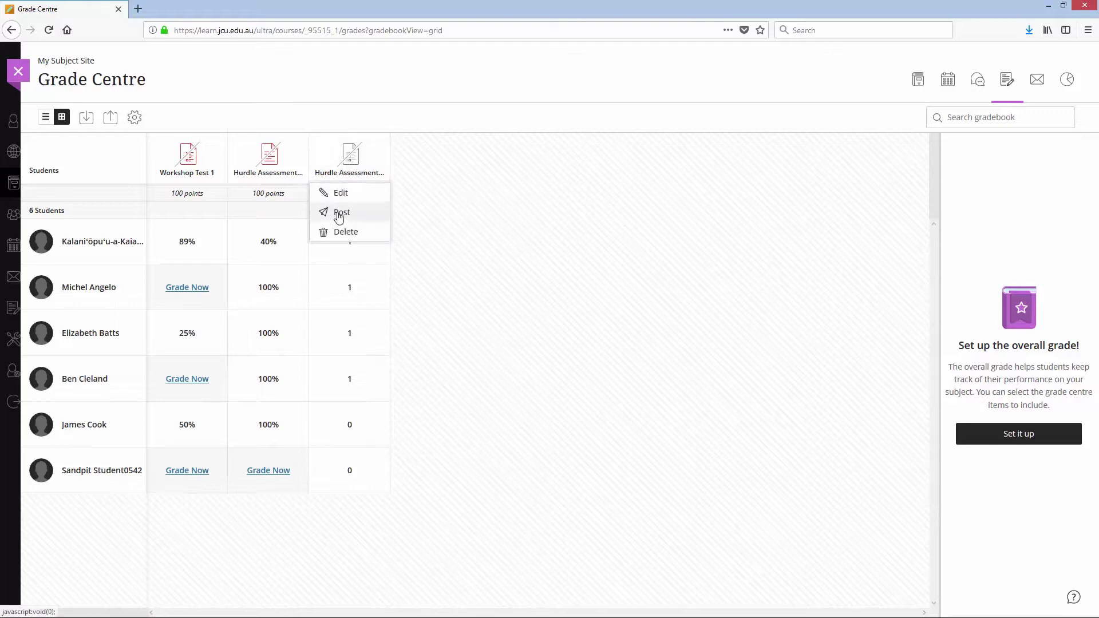
{"action": "left_click", "coordinate": [358, 195]}
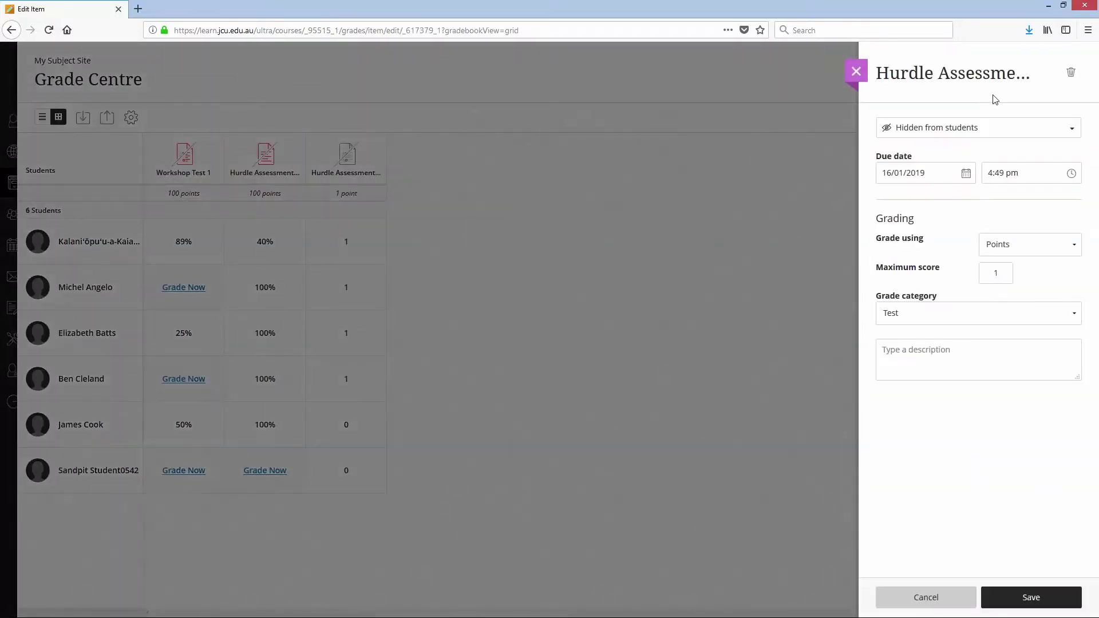
{"action": "left_click", "coordinate": [1063, 138]}
{"action": "left_click", "coordinate": [1064, 138]}
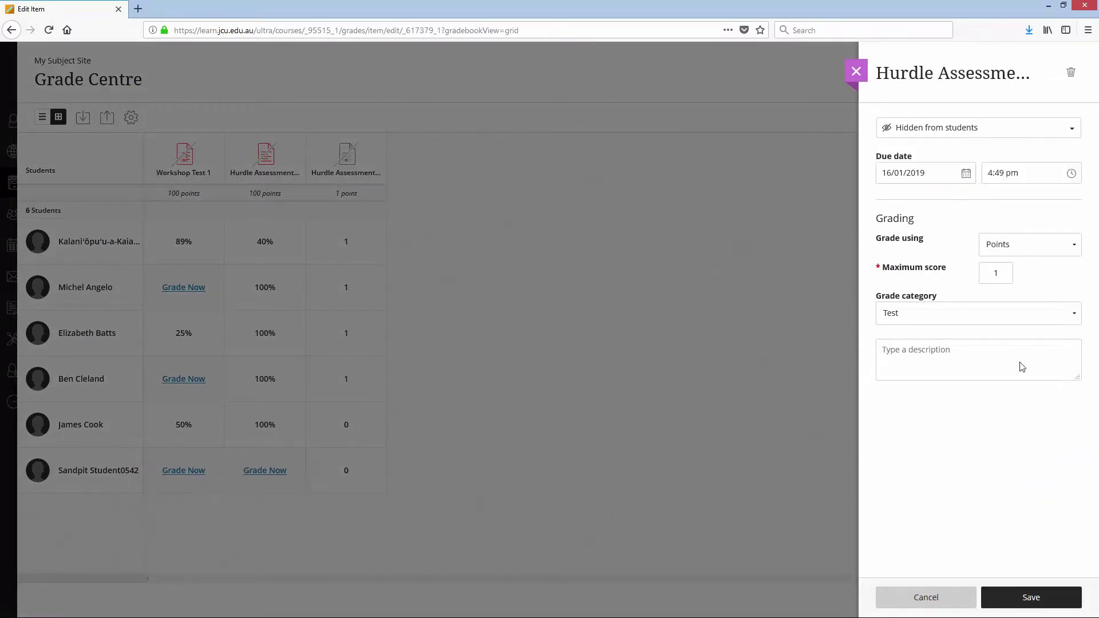
{"action": "left_click", "coordinate": [954, 608]}
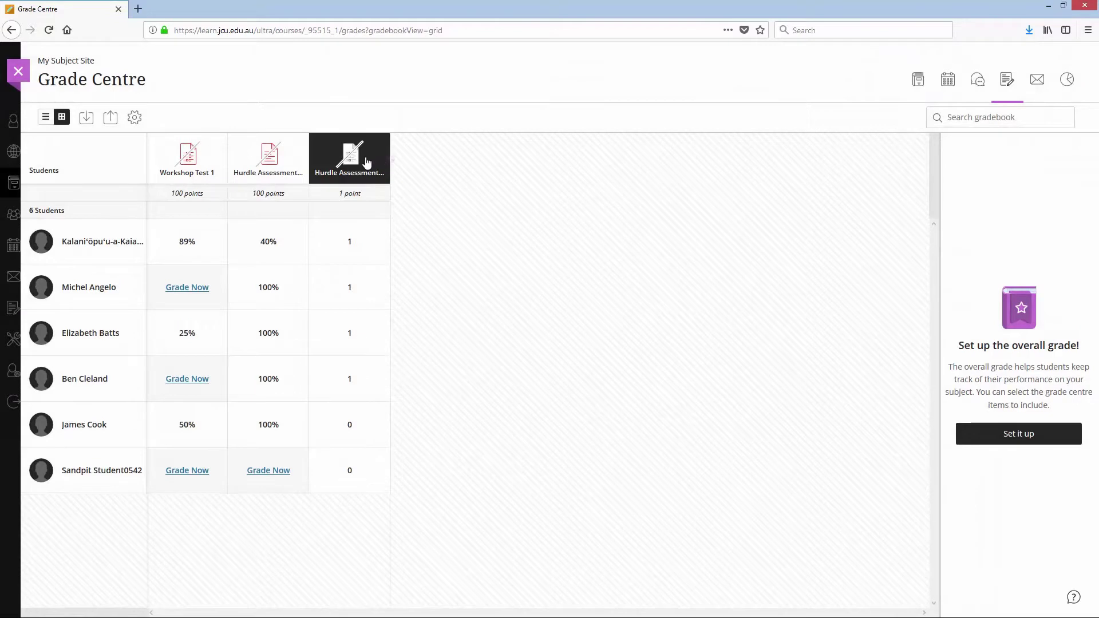
Choose Delete from the third grade column's options menu
{"action": "left_click", "coordinate": [349, 172]}
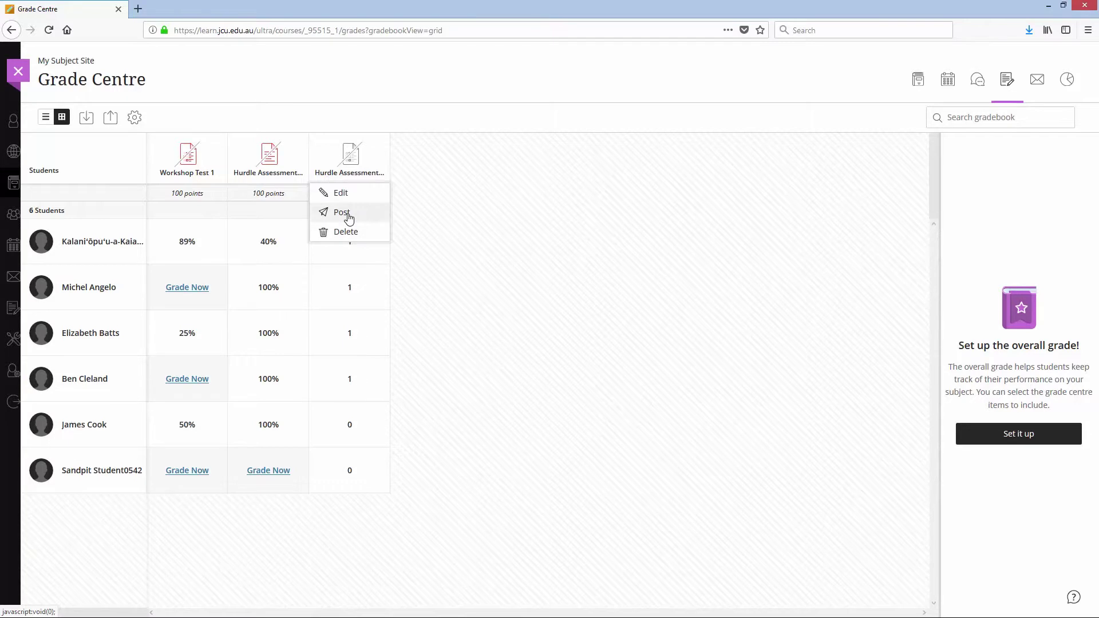
{"action": "left_click", "coordinate": [469, 208]}
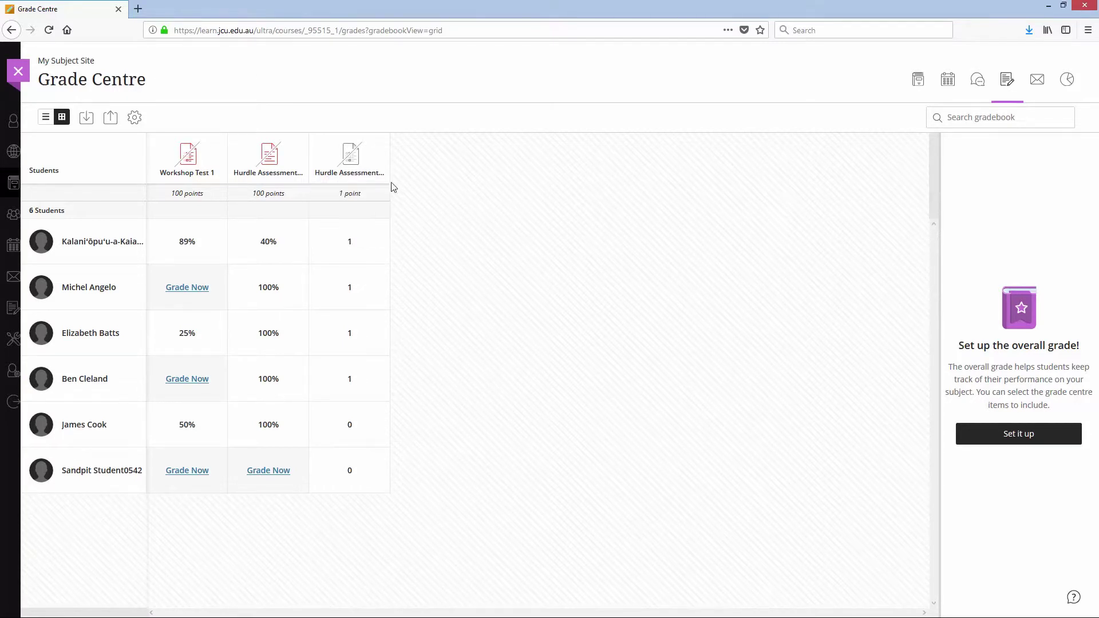
{"action": "left_click", "coordinate": [350, 165]}
{"action": "left_click", "coordinate": [345, 232]}
Confirm the deletion and start a new item titled 'Hurdle Assessment 2 - Respiratory Examination'
{"action": "left_click", "coordinate": [602, 167]}
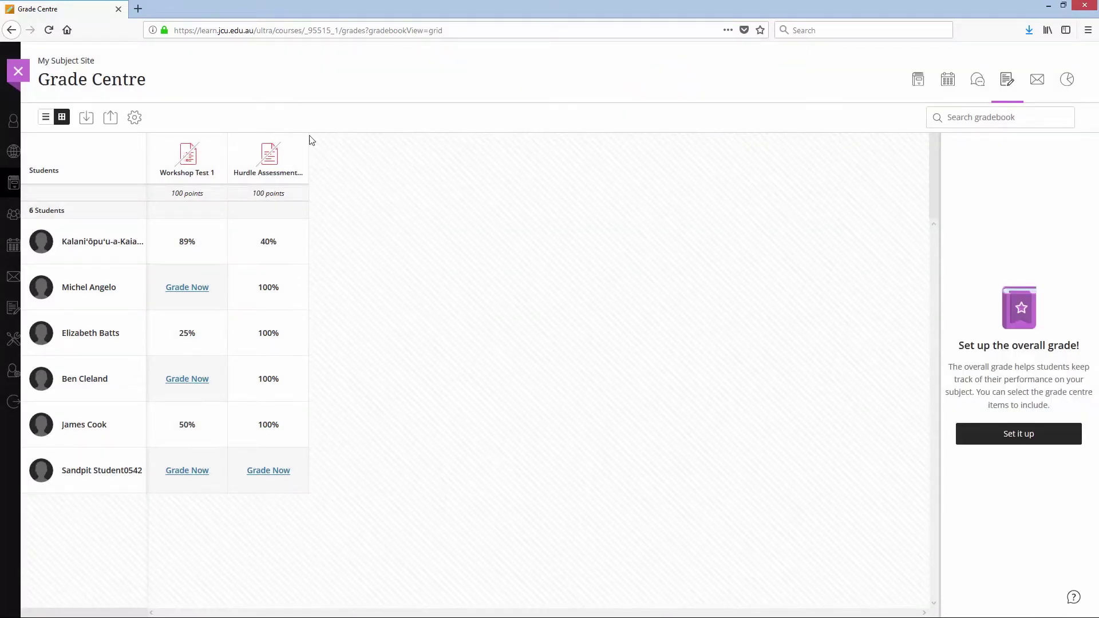
{"action": "left_click", "coordinate": [310, 158]}
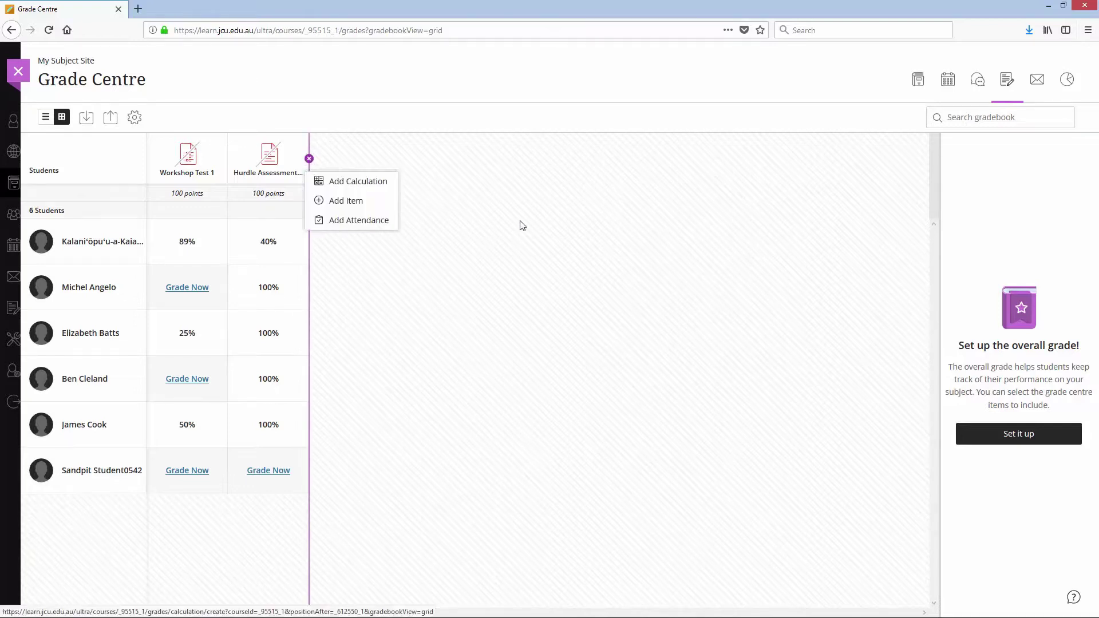
{"action": "left_click", "coordinate": [341, 202]}
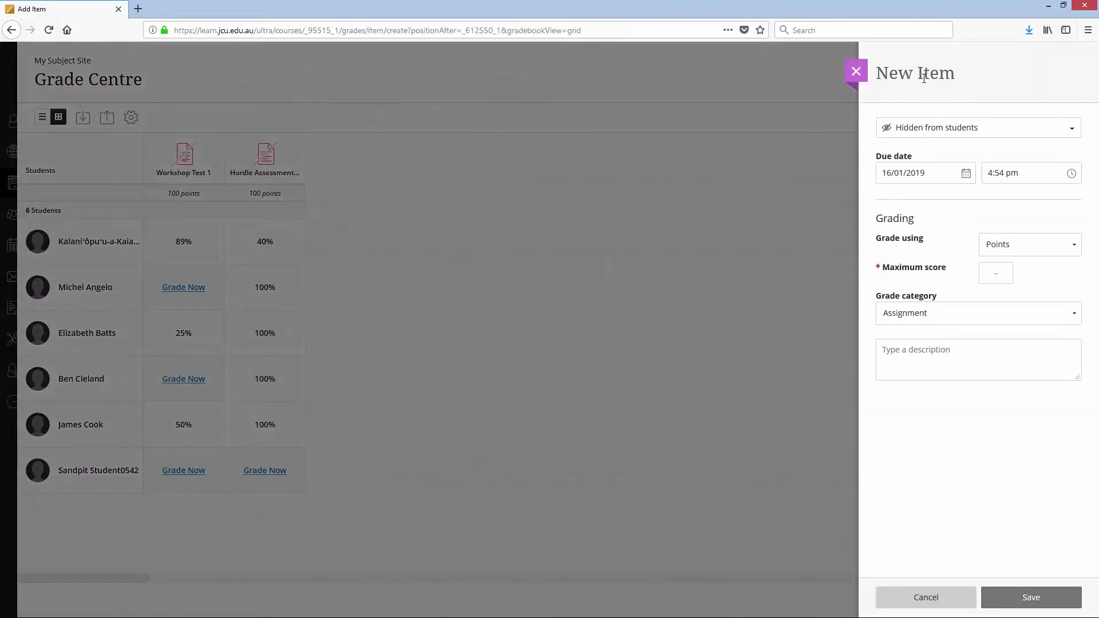
{"action": "type", "text": "Hurdle Assessment 2 -"}
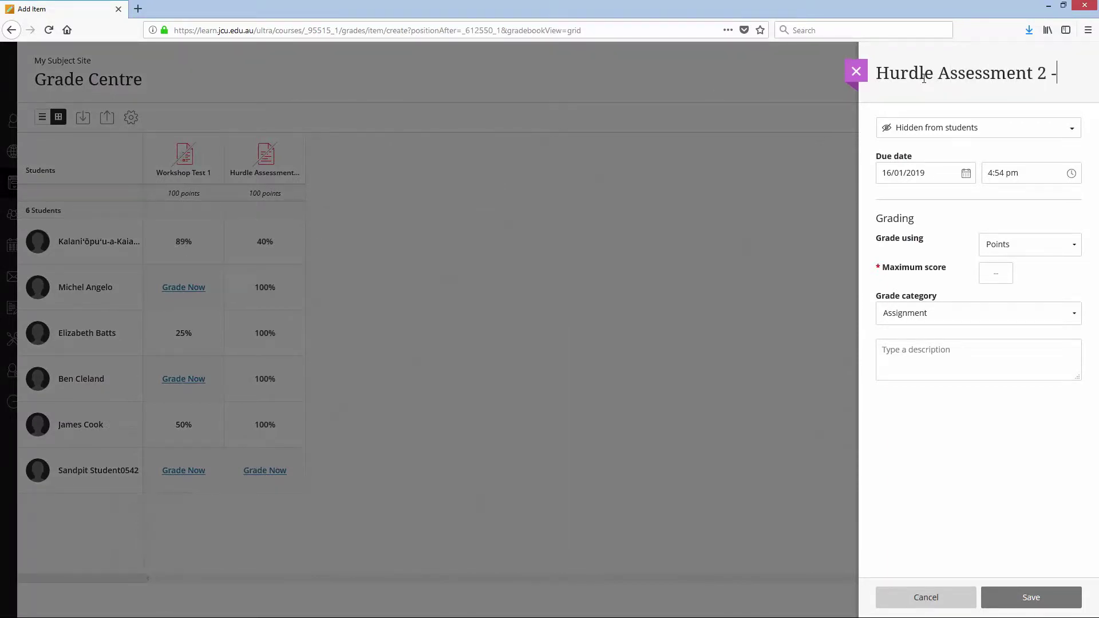
{"action": "type", "text": " Respiratory E"}
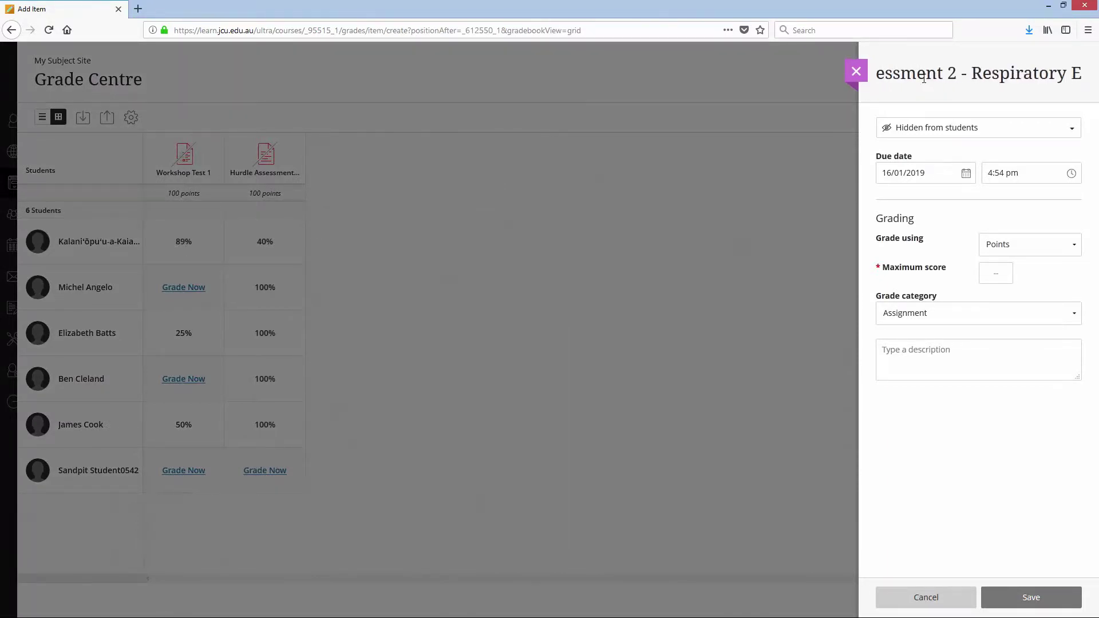
{"action": "type", "text": "xamination"}
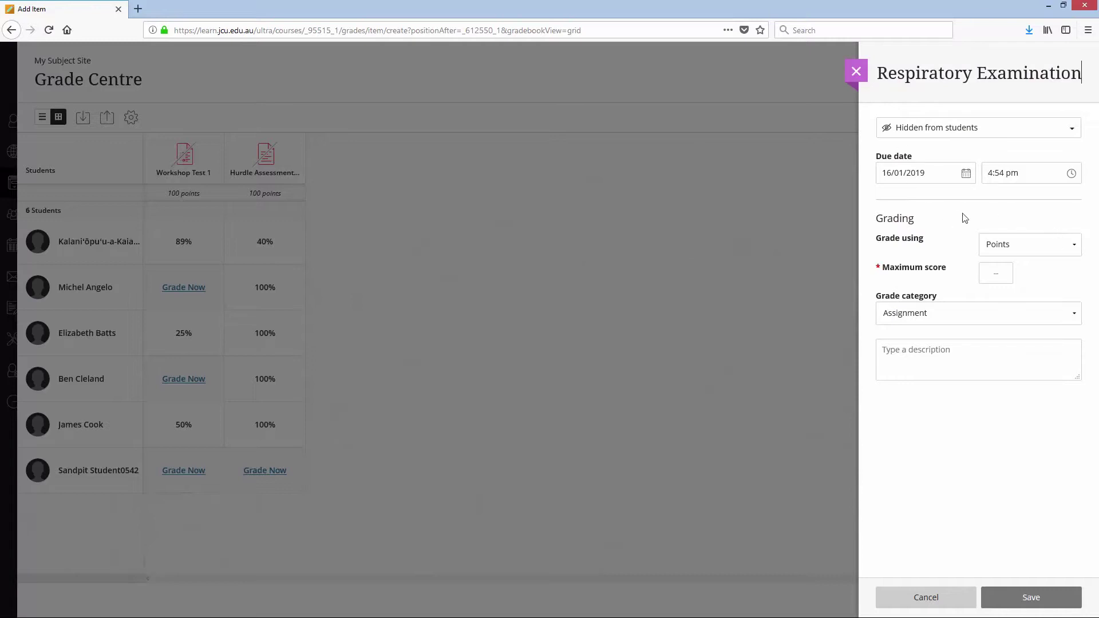
Grade the new item by Percentage in the Test category and save it
{"action": "left_click", "coordinate": [1076, 246]}
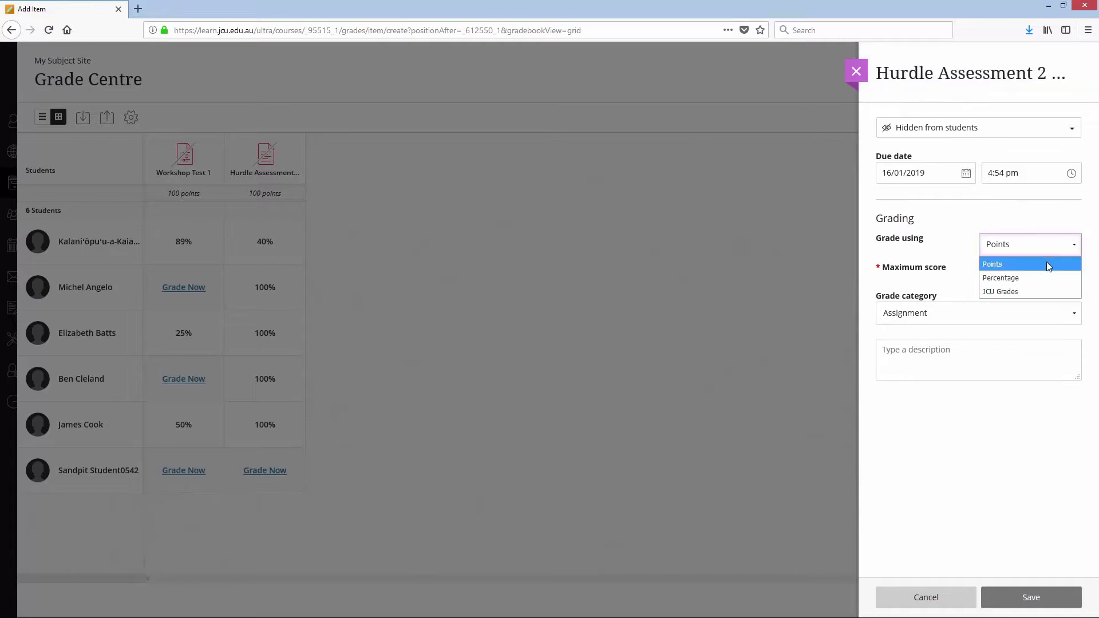
{"action": "left_click", "coordinate": [1047, 263]}
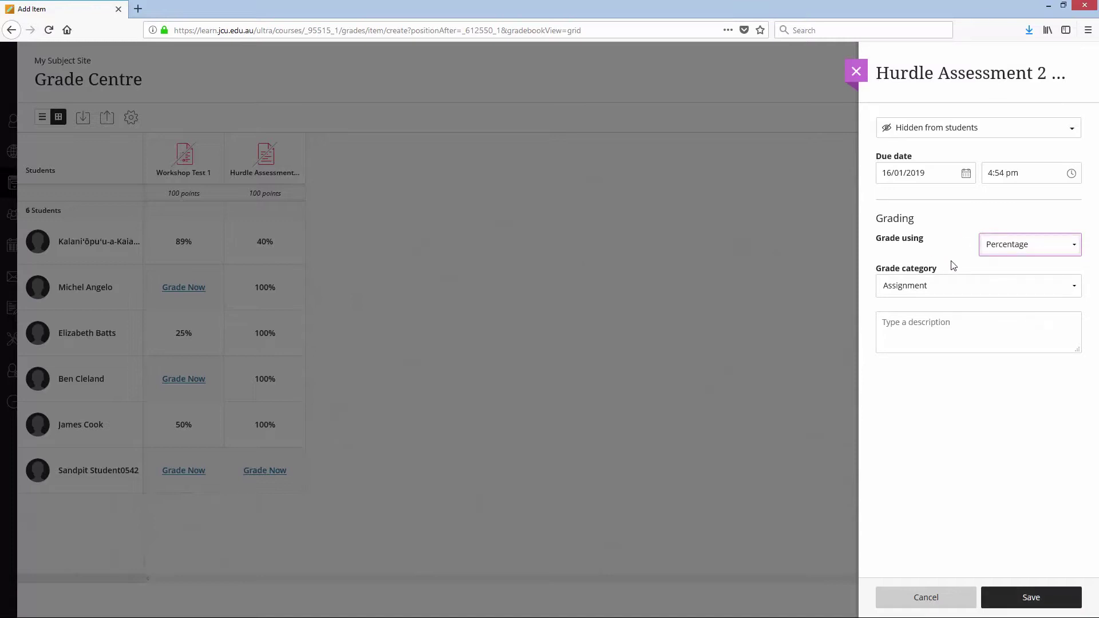
{"action": "left_click", "coordinate": [1077, 292]}
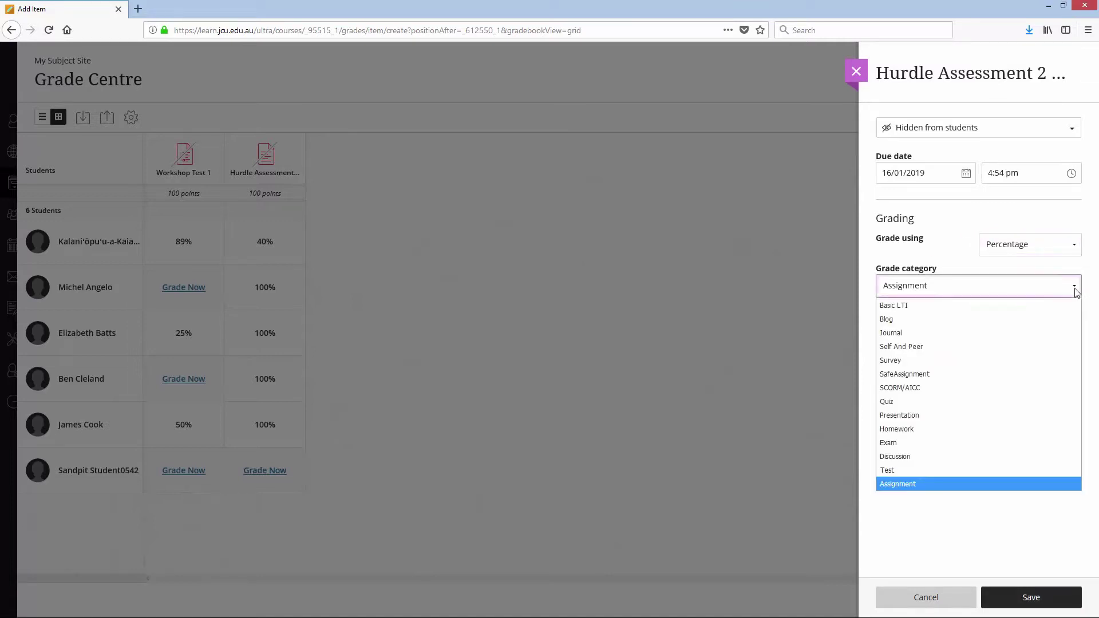
{"action": "left_click", "coordinate": [911, 474]}
{"action": "left_click", "coordinate": [1034, 600]}
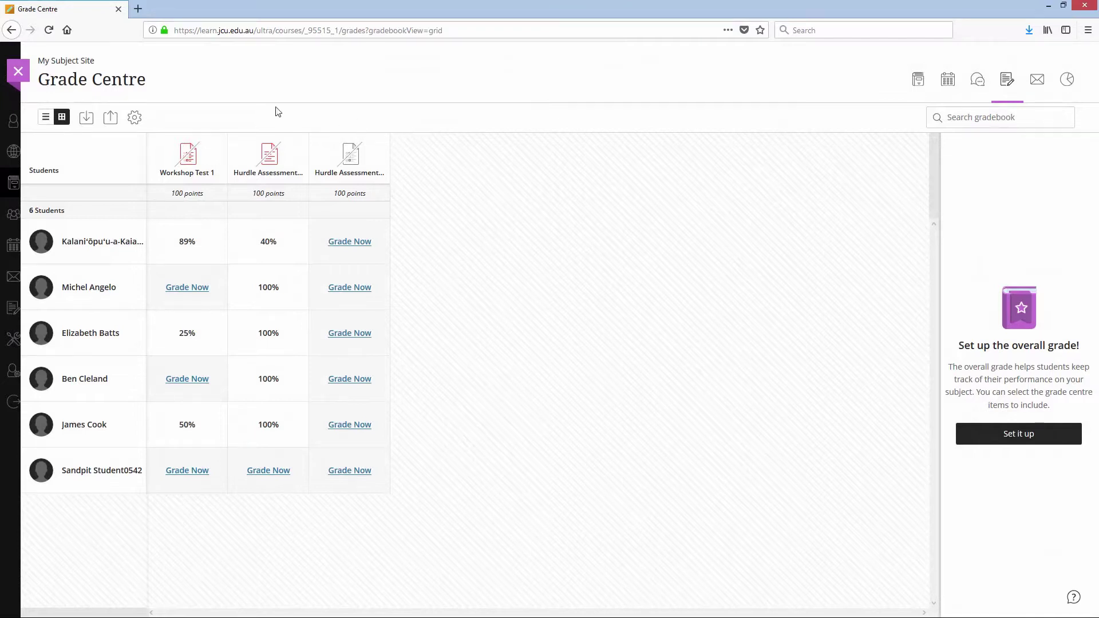
Export only the Hurdle Assessment 2 - Respiratory Examination column as XLS, save it, and close Firefox
{"action": "left_click", "coordinate": [86, 117]}
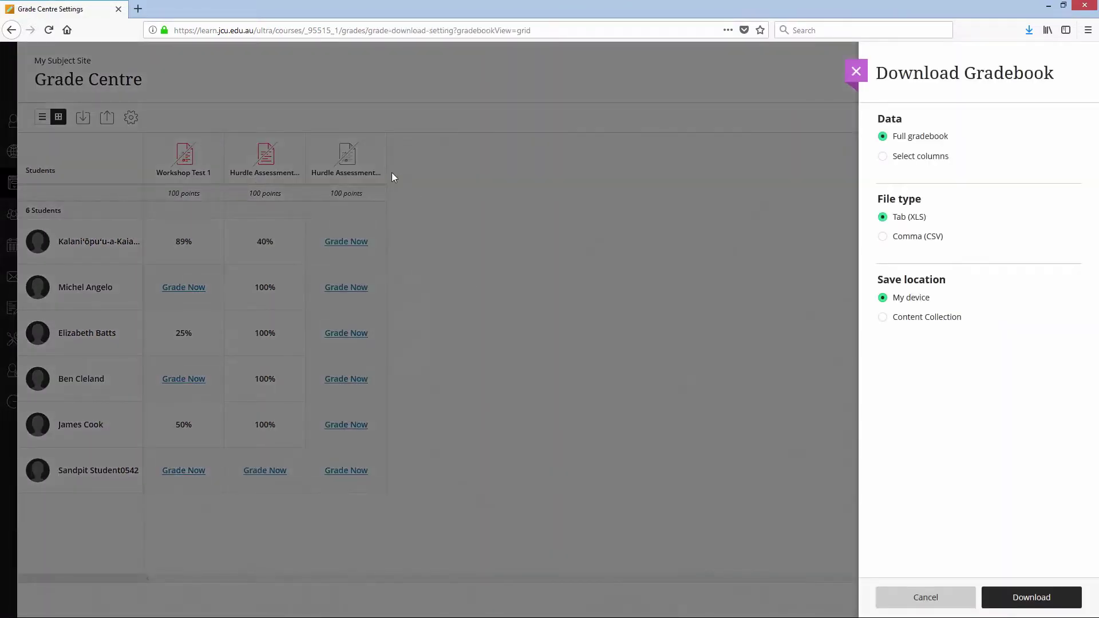
{"action": "left_click", "coordinate": [884, 158]}
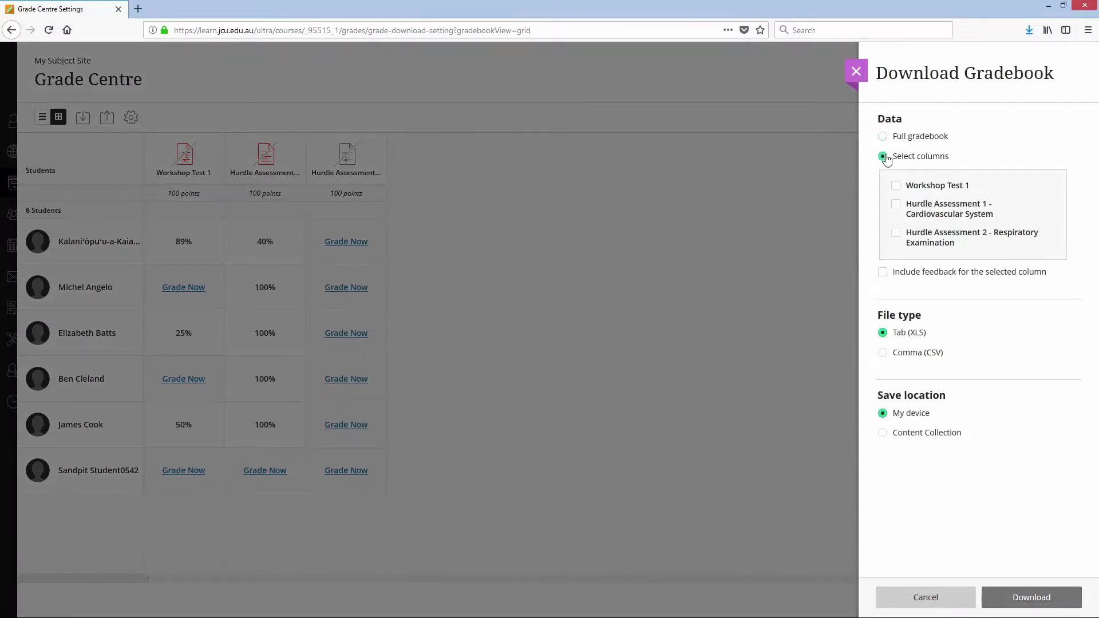
{"action": "left_click", "coordinate": [897, 233]}
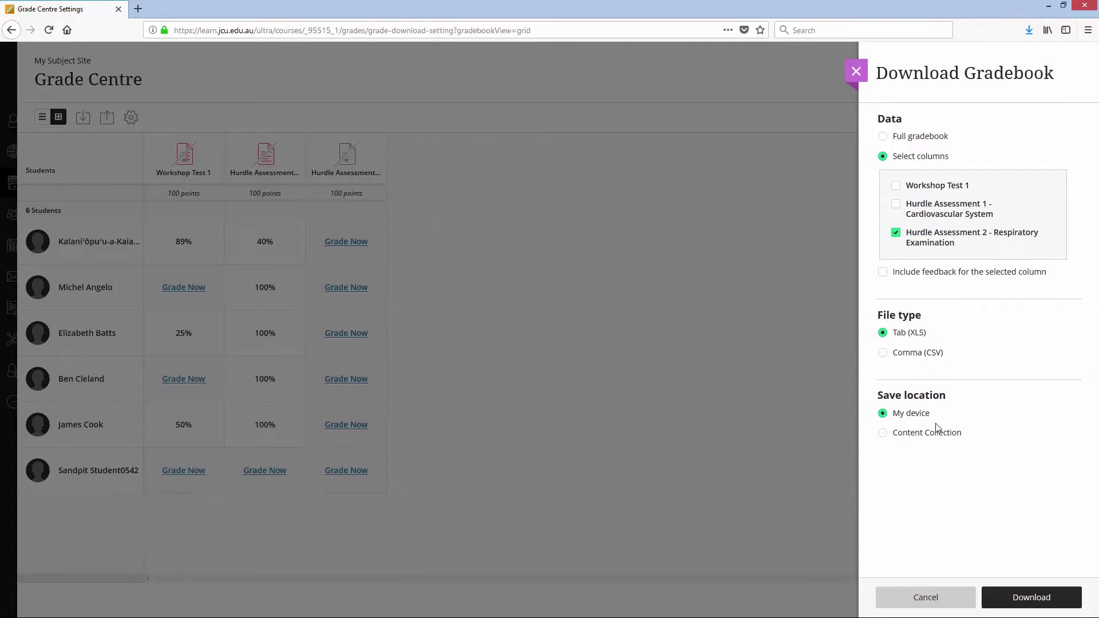
{"action": "left_click", "coordinate": [1056, 605]}
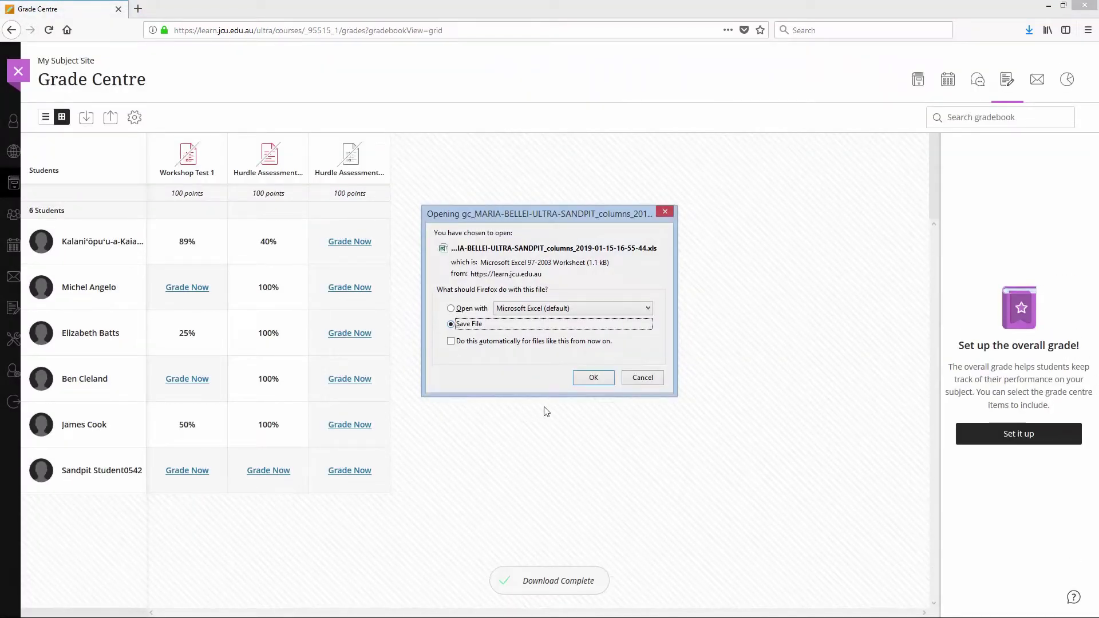
{"action": "left_click", "coordinate": [594, 379]}
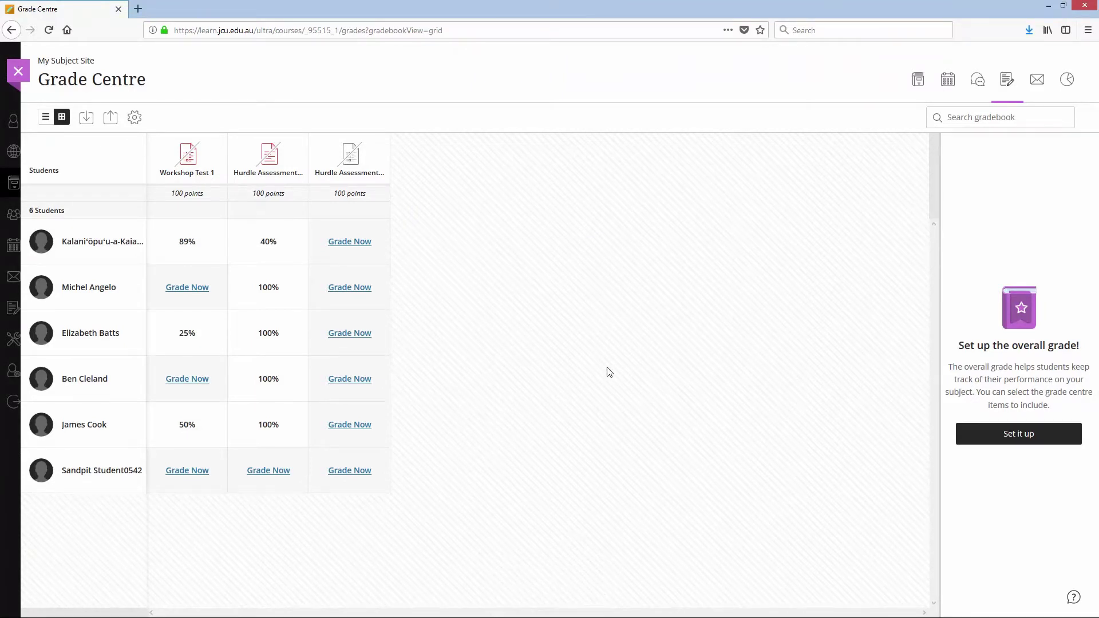
{"action": "left_click", "coordinate": [1091, 6]}
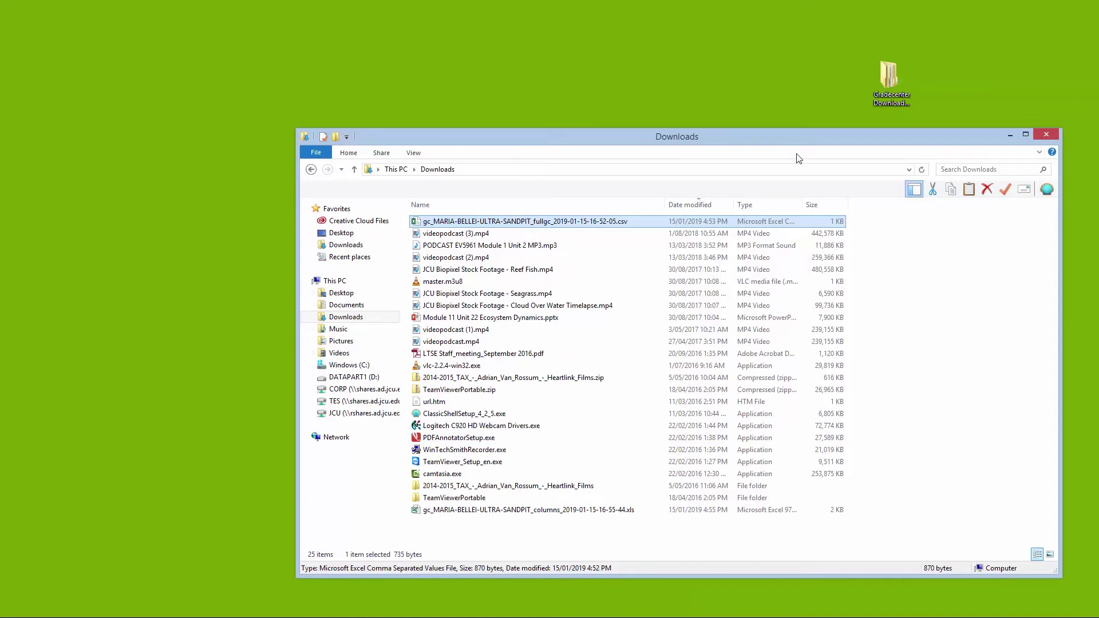
Close the gradebook CSV without saving changes, then close the hurdle results workbook
{"action": "left_click_drag", "start_coordinate": [794, 136], "coordinate": [748, 68]}
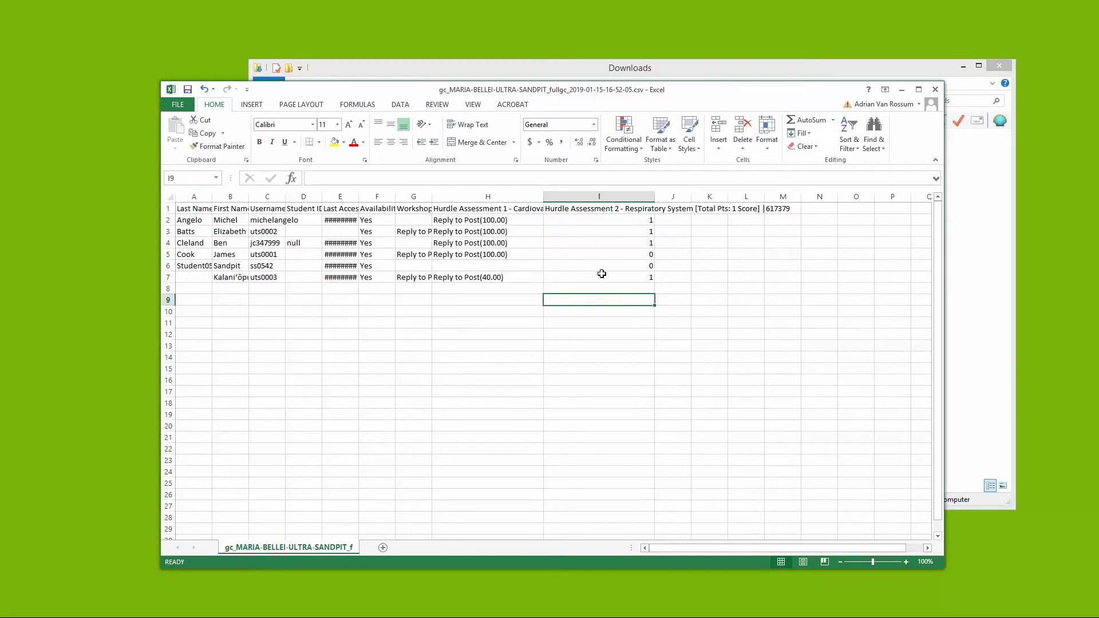
{"action": "left_click", "coordinate": [935, 89]}
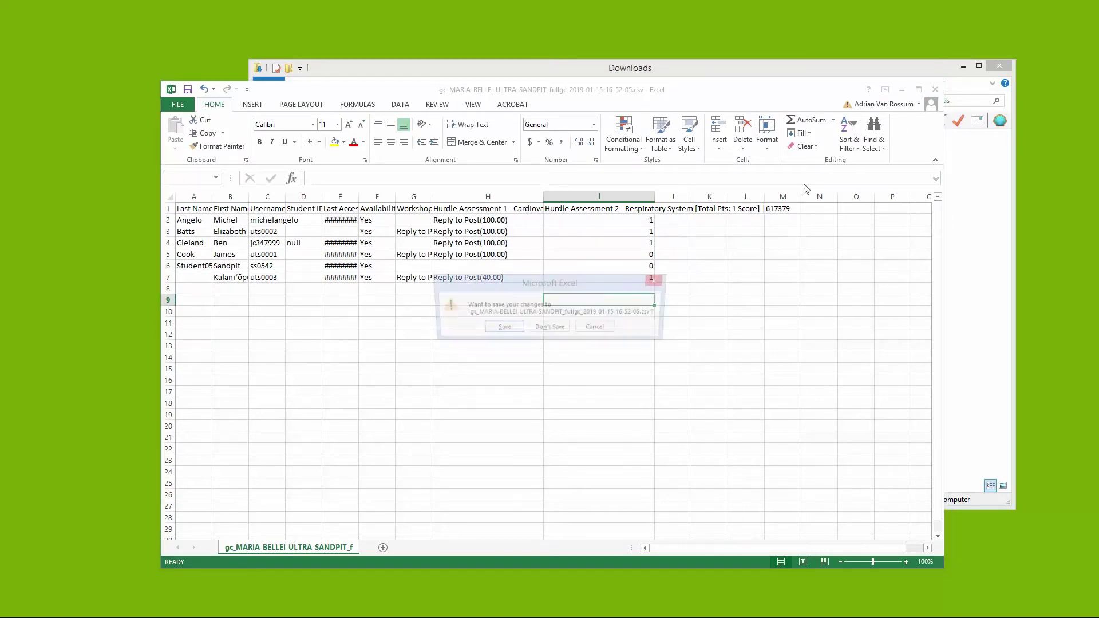
{"action": "left_click", "coordinate": [544, 329]}
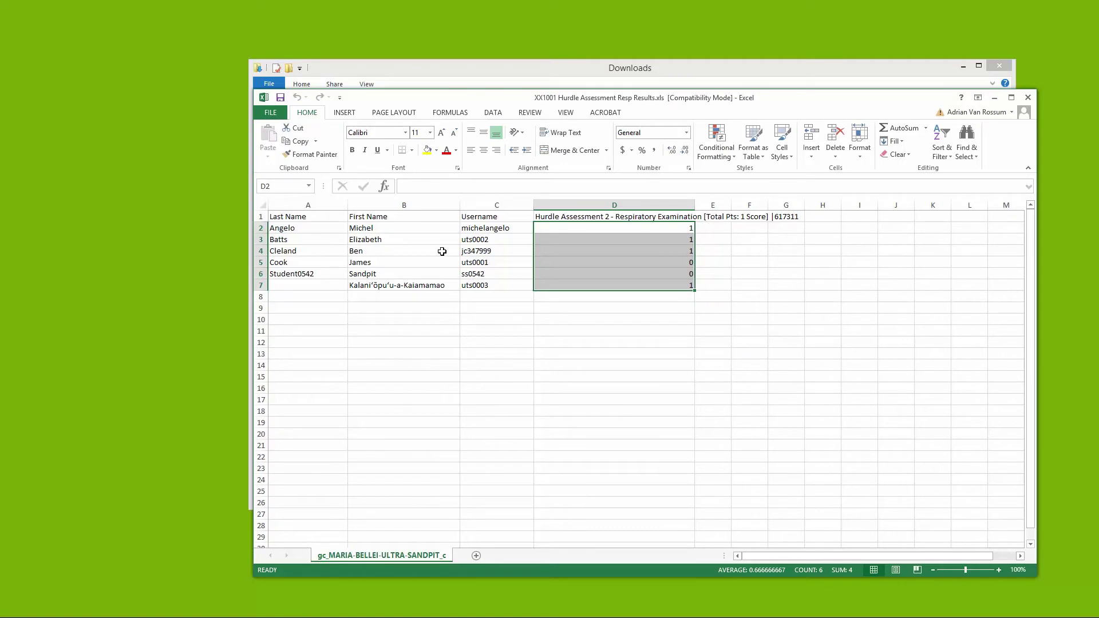
{"action": "key", "text": "Escape"}
{"action": "left_click", "coordinate": [1028, 97]}
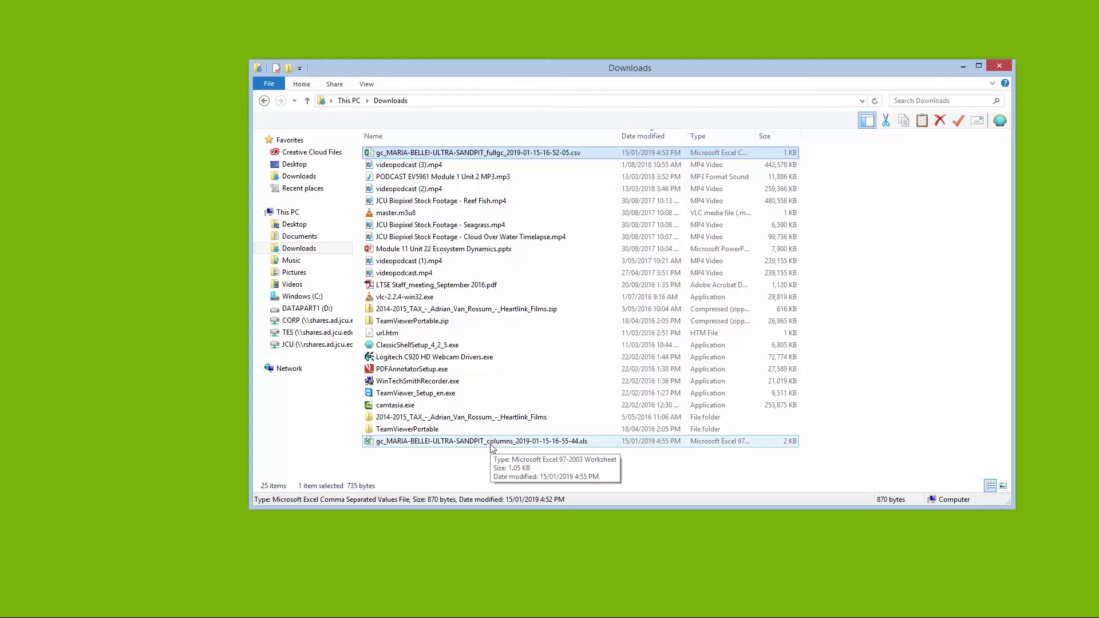
Open the downloaded columns XLS past the format warning and widen column F to fit Availability
{"action": "double_click", "coordinate": [491, 445]}
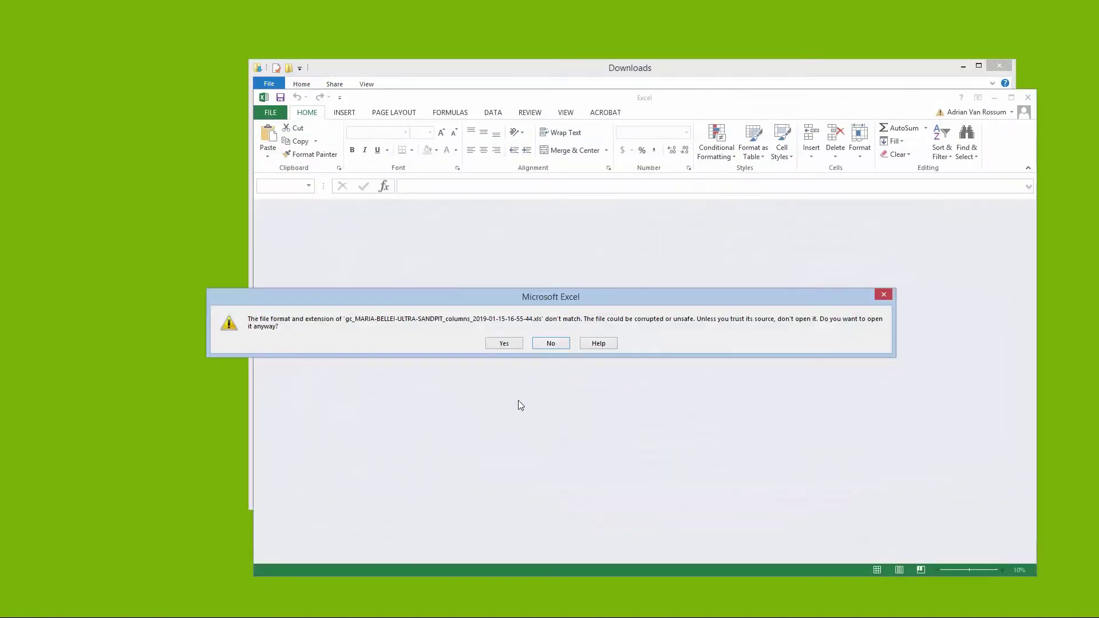
{"action": "left_click", "coordinate": [504, 344]}
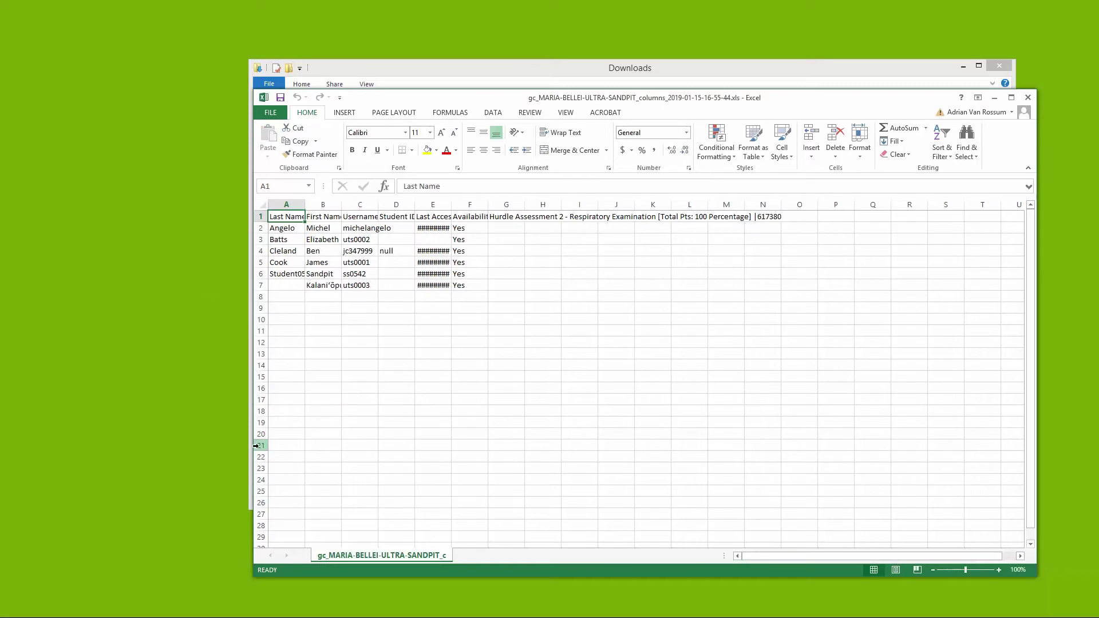
{"action": "left_click", "coordinate": [257, 93]}
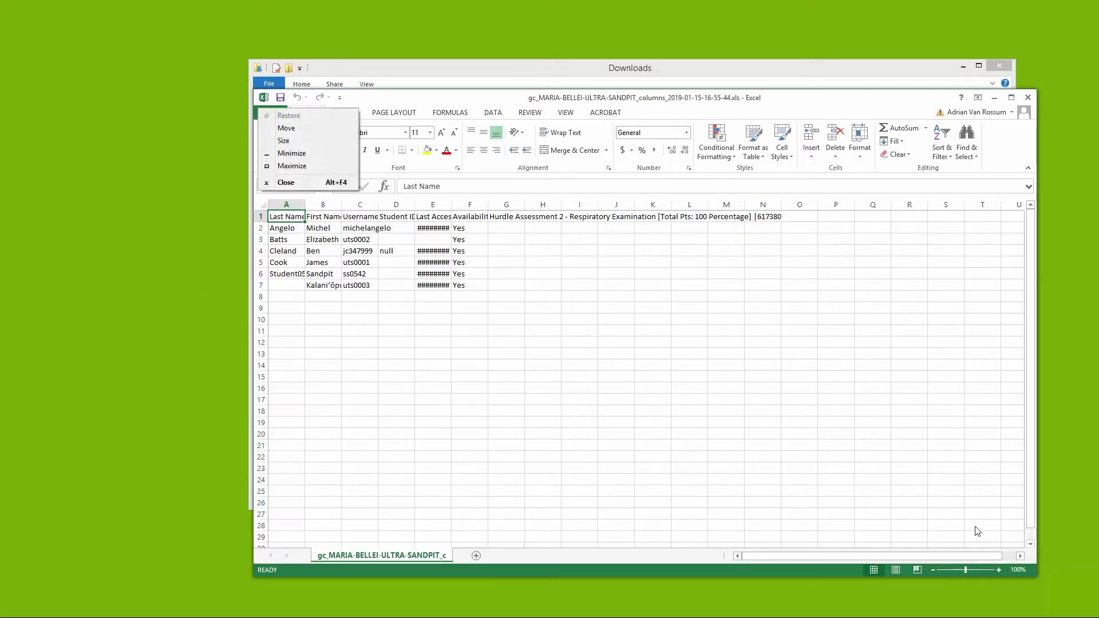
{"action": "left_click", "coordinate": [1037, 576]}
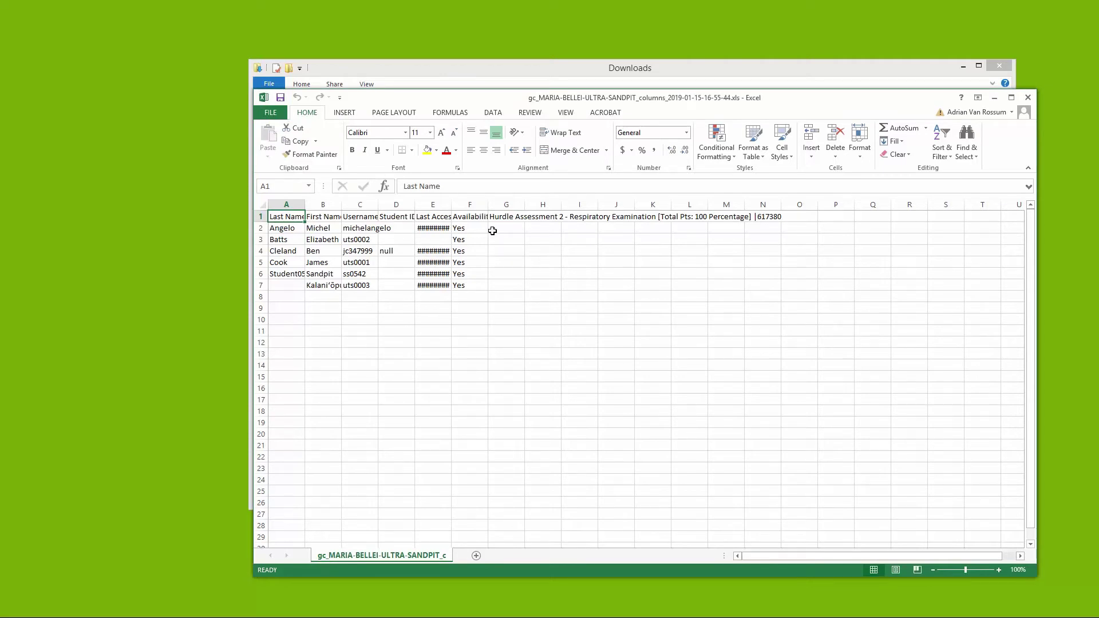
{"action": "left_click_drag", "start_coordinate": [489, 204], "coordinate": [648, 238]}
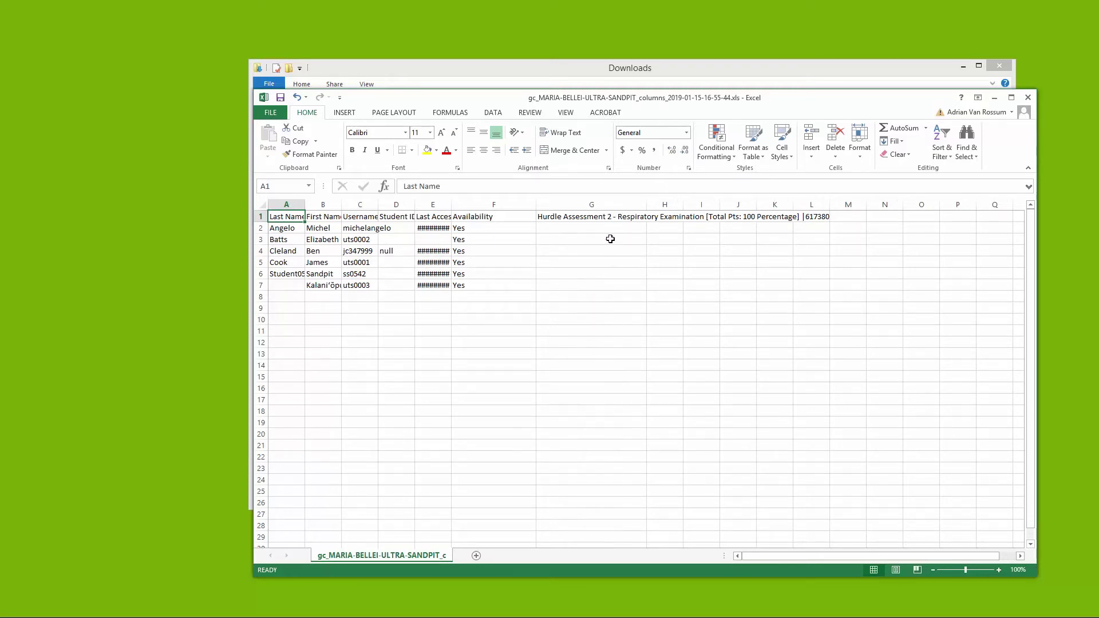
{"action": "left_click", "coordinate": [995, 98]}
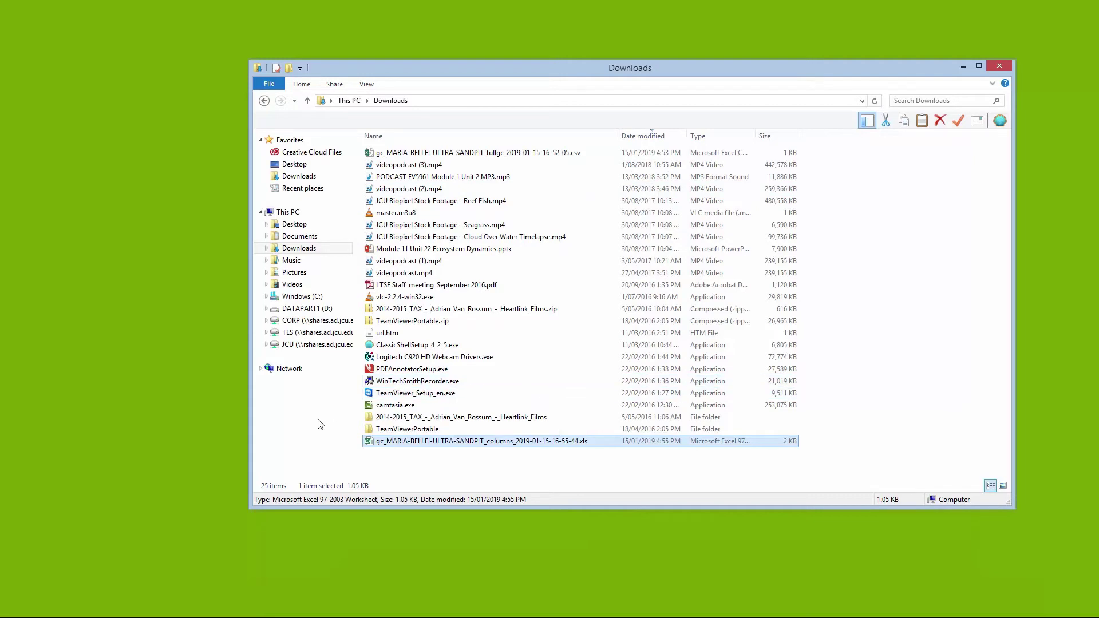
Open XX1001 Hurdle Assessment Resp Results Percentages.xls from Gradecenter Download Upload Demo > Results XX1001
{"action": "left_click_drag", "start_coordinate": [937, 64], "coordinate": [787, 63]}
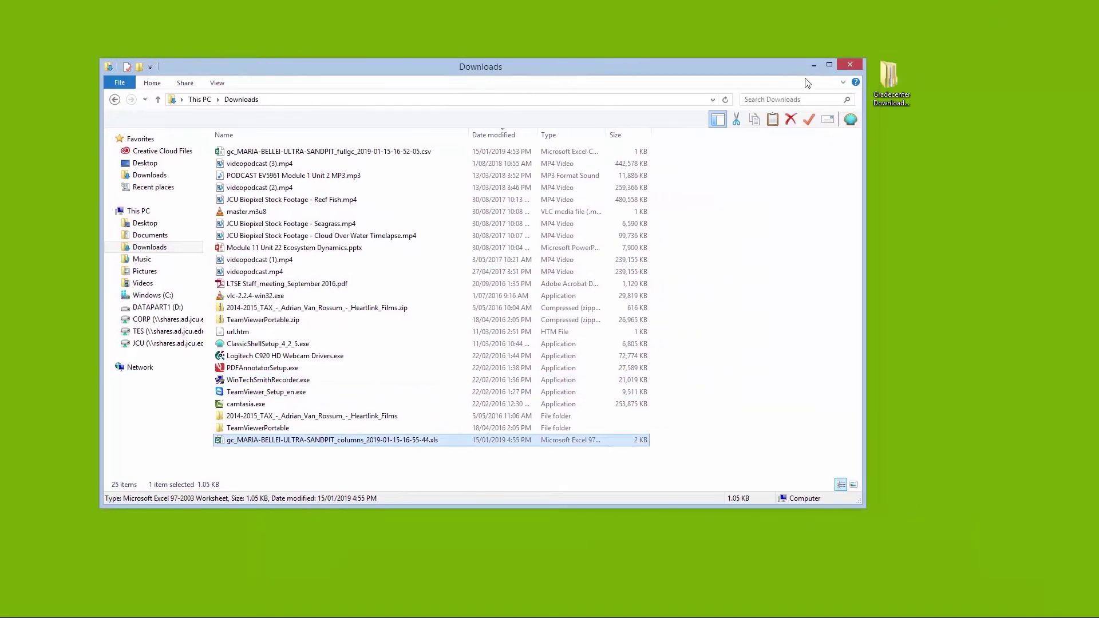
{"action": "double_click", "coordinate": [890, 77]}
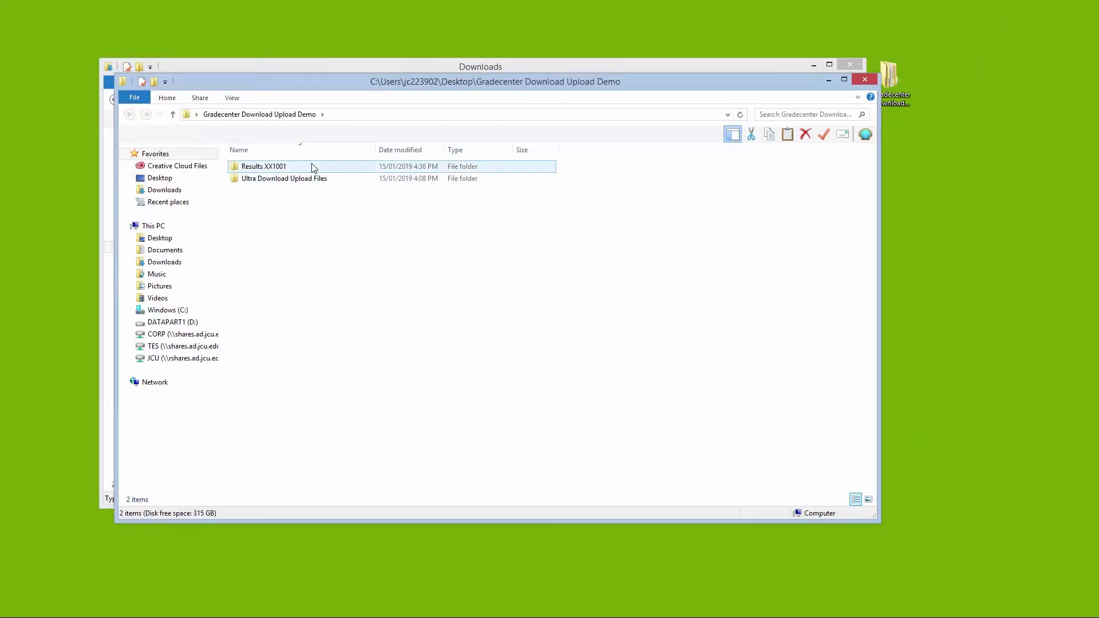
{"action": "double_click", "coordinate": [311, 166]}
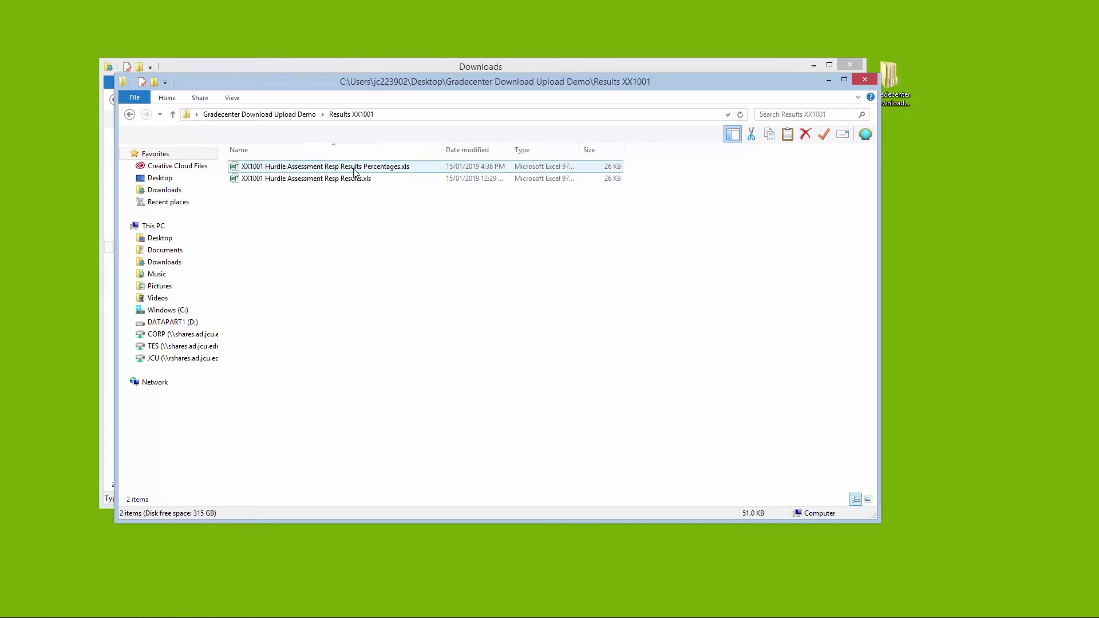
{"action": "double_click", "coordinate": [371, 172]}
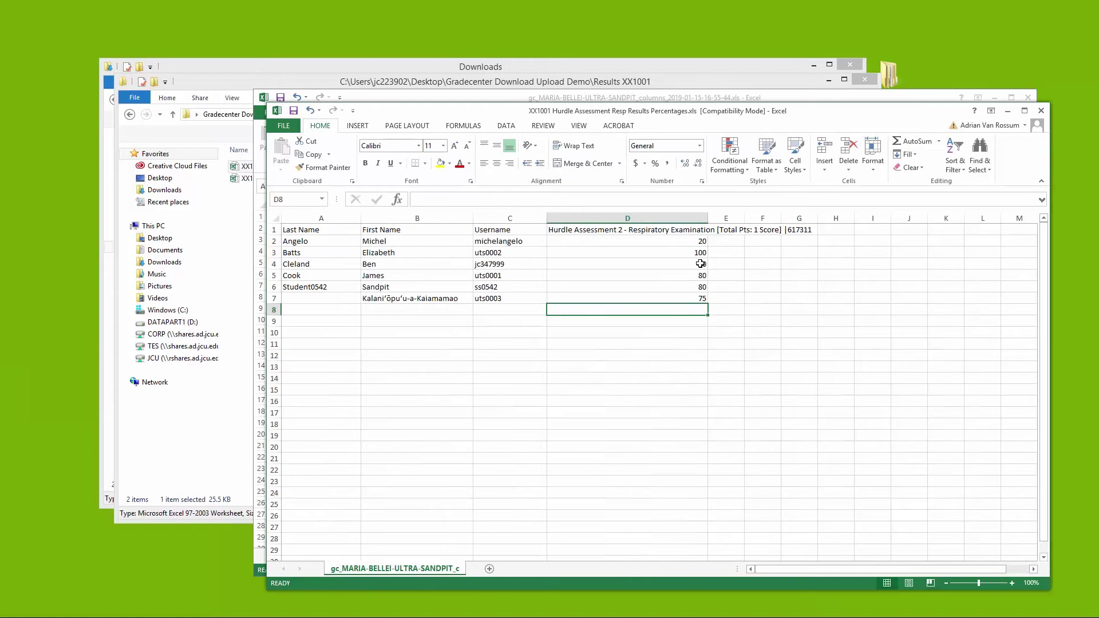
Copy the six percentage scores in D2:D7
{"action": "left_click", "coordinate": [693, 241]}
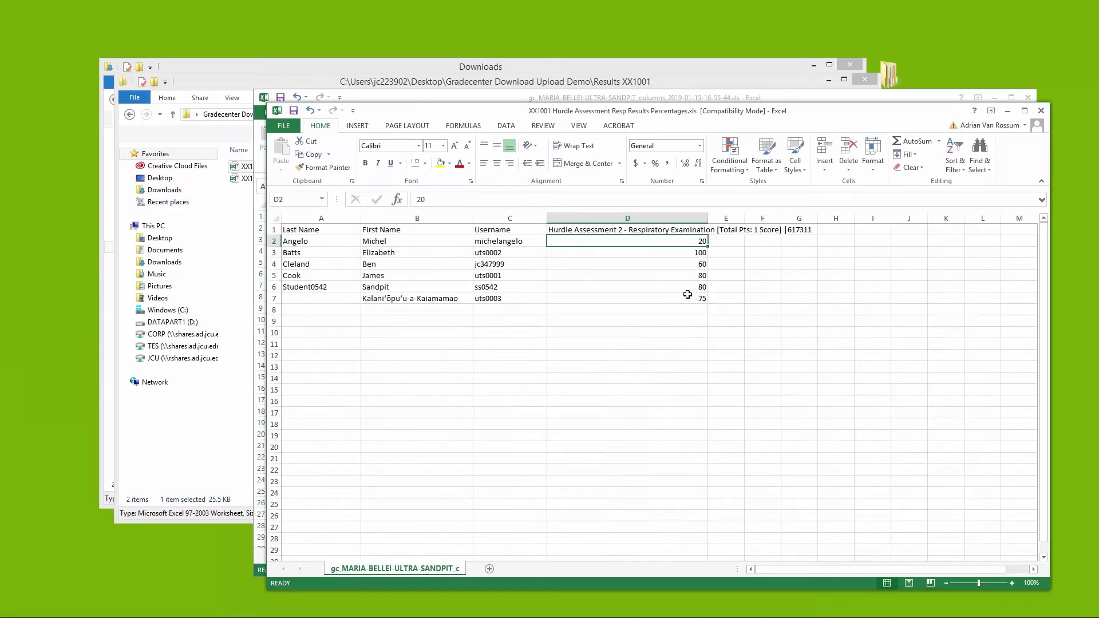
{"action": "left_click", "coordinate": [687, 299], "text": "shift"}
{"action": "right_click", "coordinate": [643, 253]}
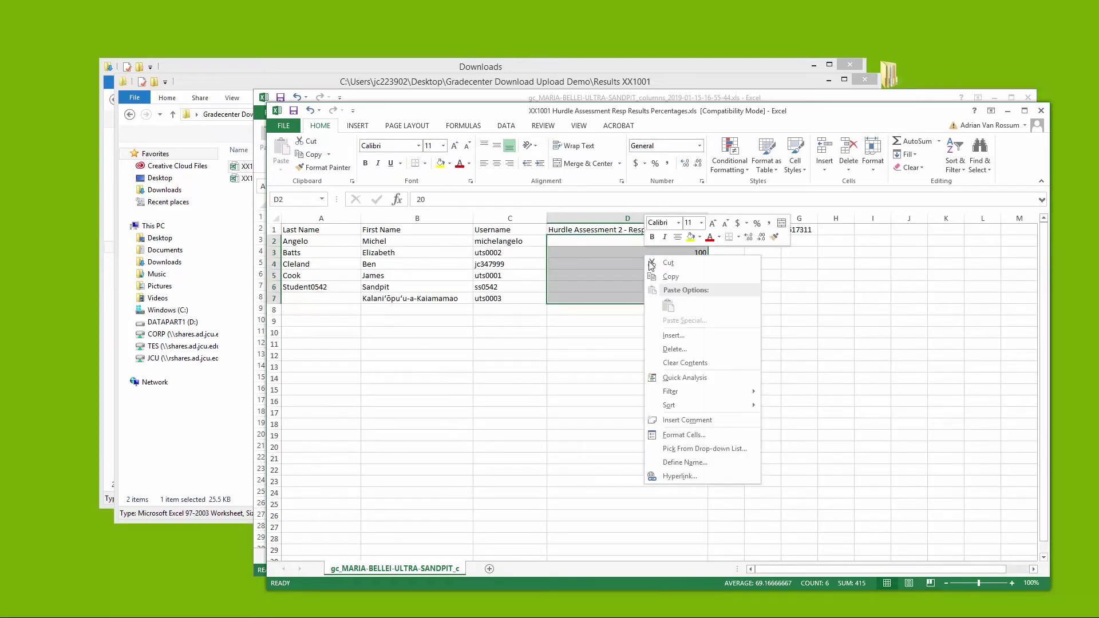
{"action": "left_click", "coordinate": [671, 277]}
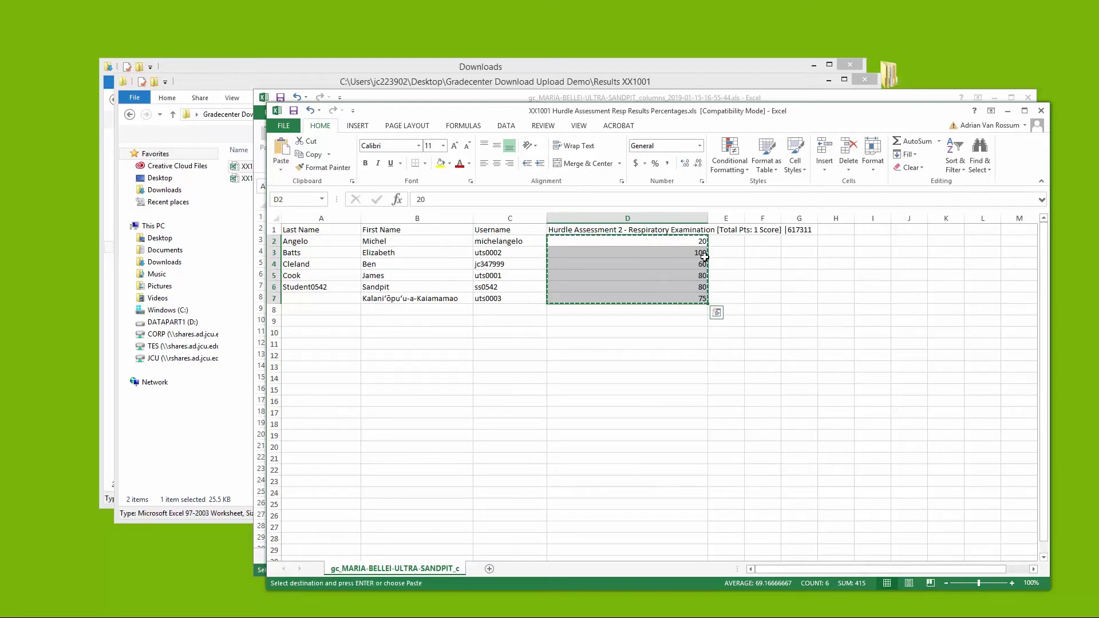
Paste the scores 20, 100, 60, 80, 80, 75 into G2:G7 of the exported gradebook
{"action": "left_click", "coordinate": [1008, 110]}
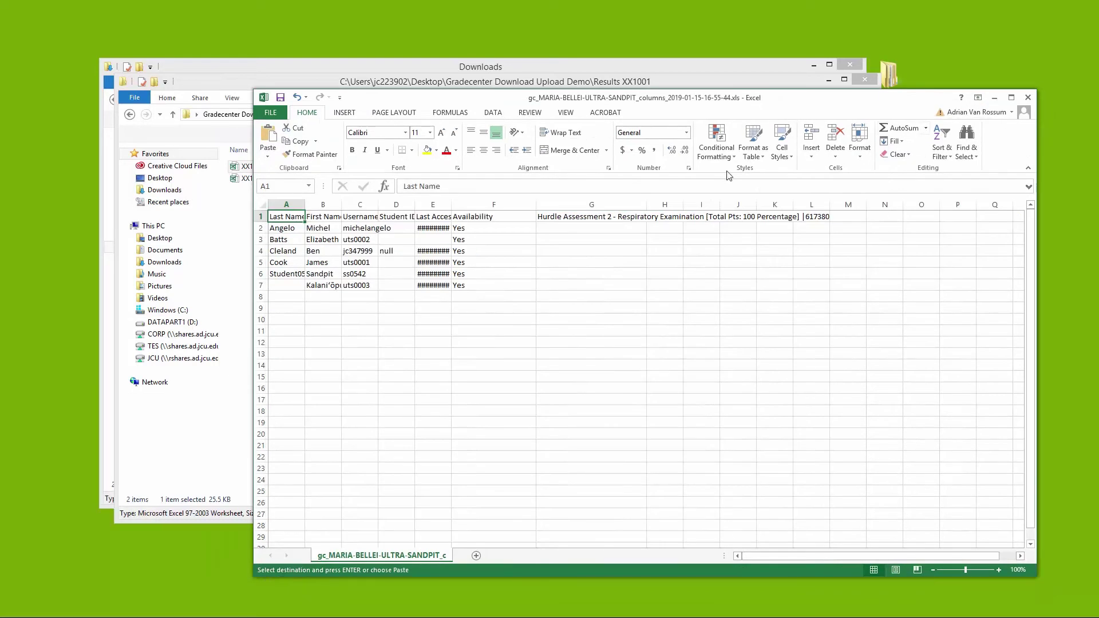
{"action": "left_click", "coordinate": [594, 228]}
{"action": "right_click", "coordinate": [615, 234]}
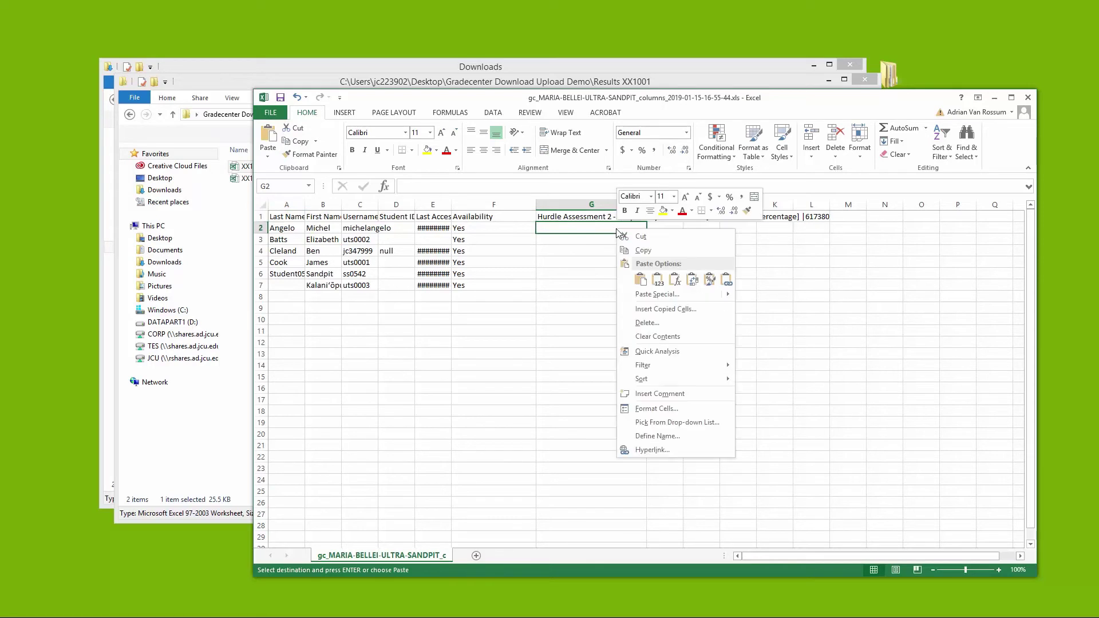
{"action": "left_click", "coordinate": [640, 281]}
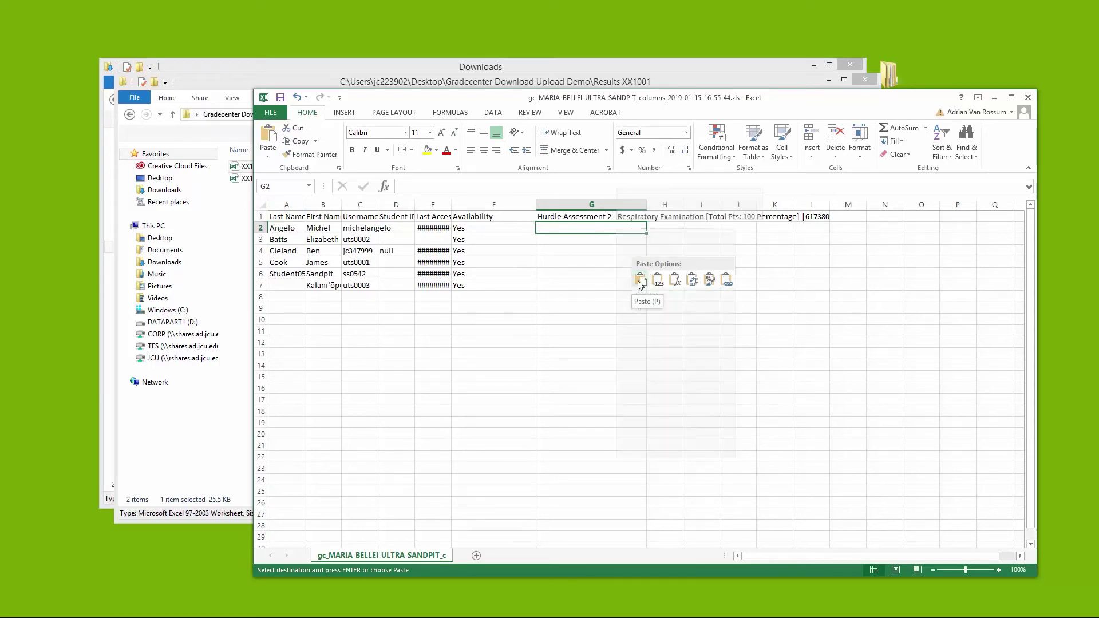
{"action": "left_click", "coordinate": [609, 316]}
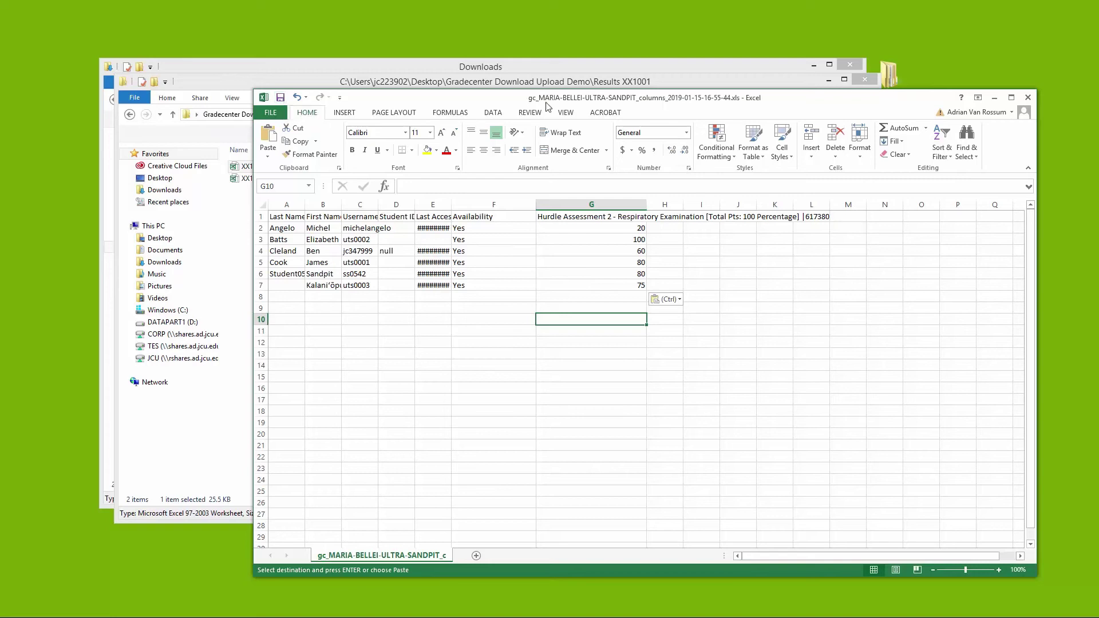
Save the gradebook keeping its current XLS format, then minimise the Excel and Explorer windows
{"action": "left_click", "coordinate": [280, 98]}
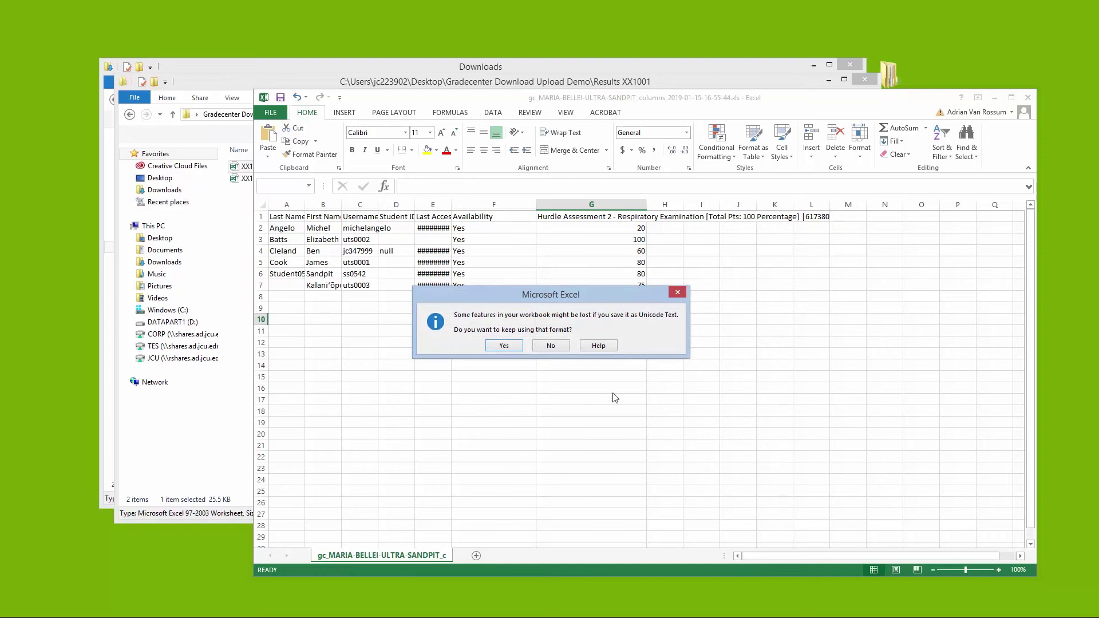
{"action": "left_click", "coordinate": [505, 347]}
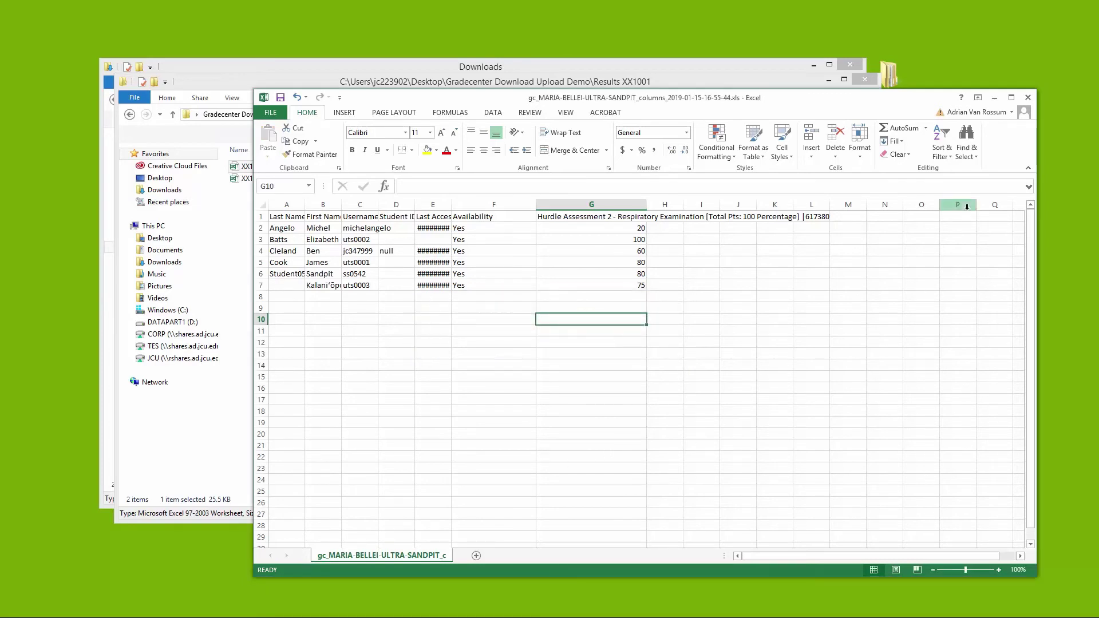
{"action": "left_click", "coordinate": [995, 97]}
{"action": "left_click", "coordinate": [809, 71]}
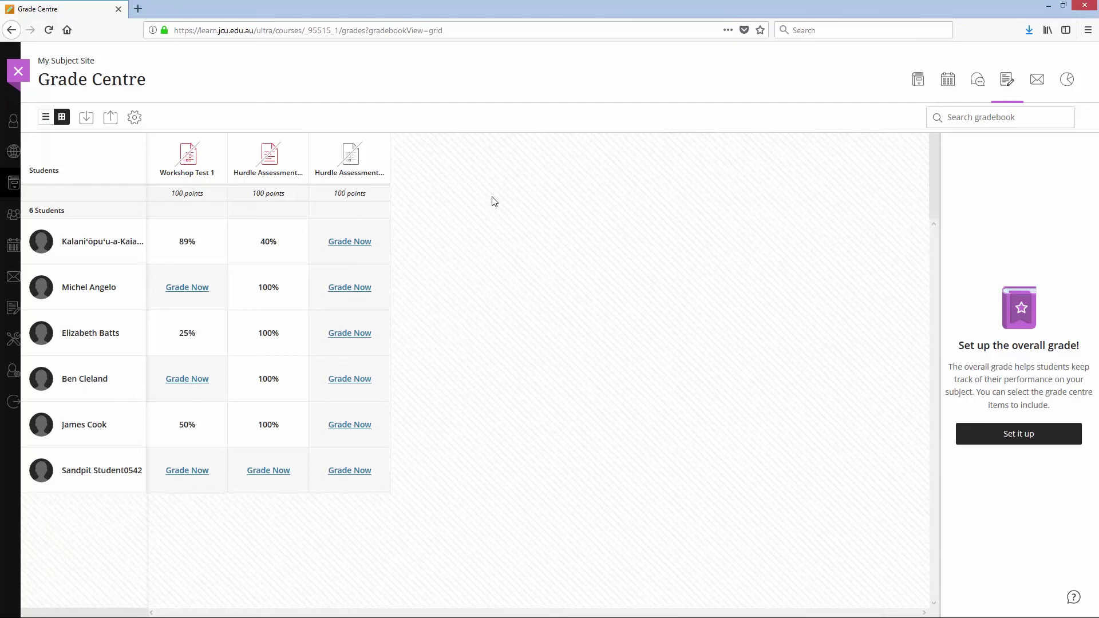
Choose the edited columns XLS from Downloads as a local file for gradebook upload
{"action": "left_click", "coordinate": [110, 117]}
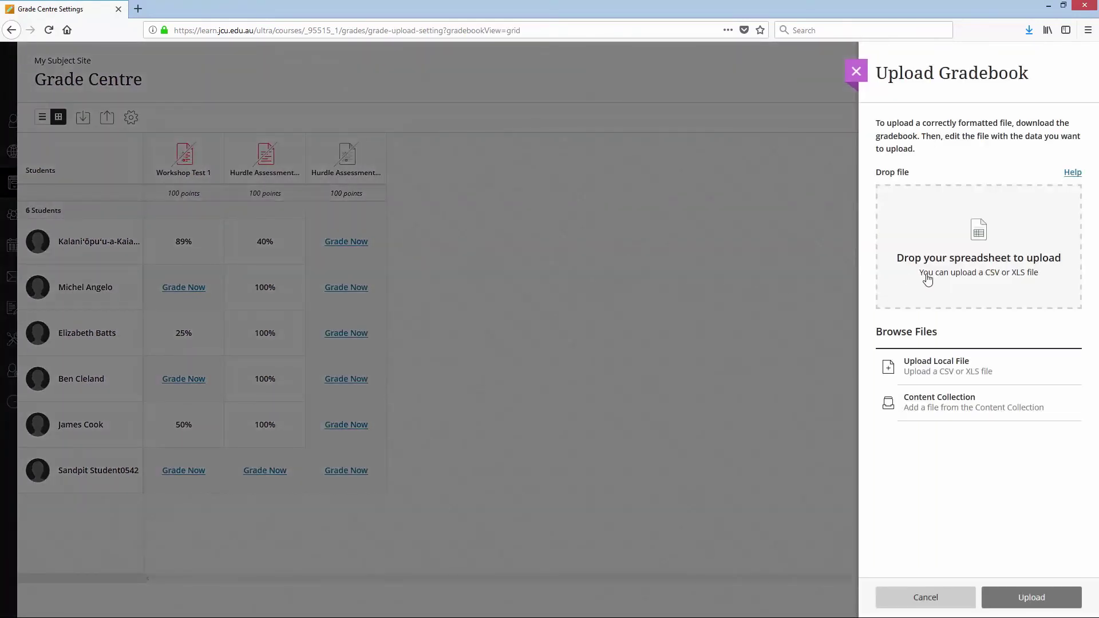
{"action": "left_click", "coordinate": [967, 371]}
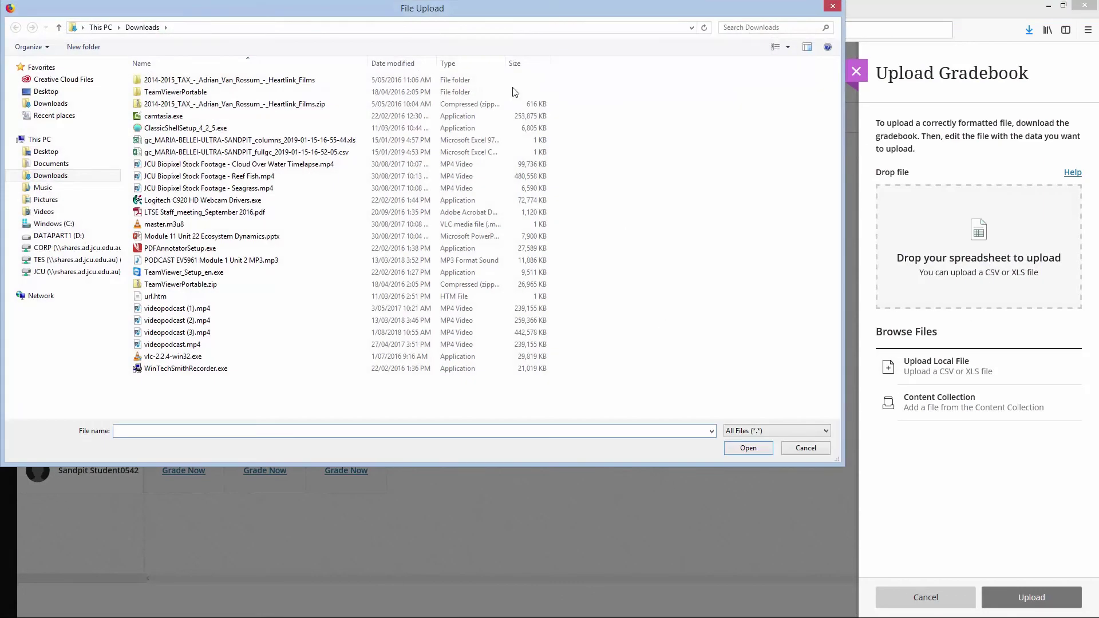
{"action": "left_click_drag", "start_coordinate": [430, 8], "coordinate": [630, 61]}
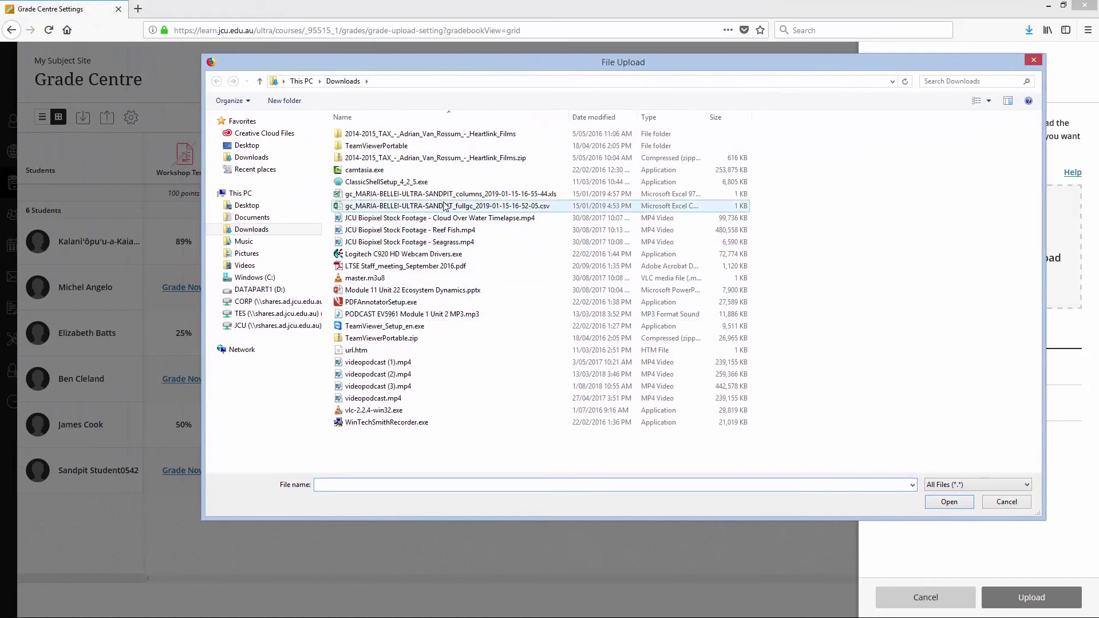
{"action": "left_click", "coordinate": [544, 195]}
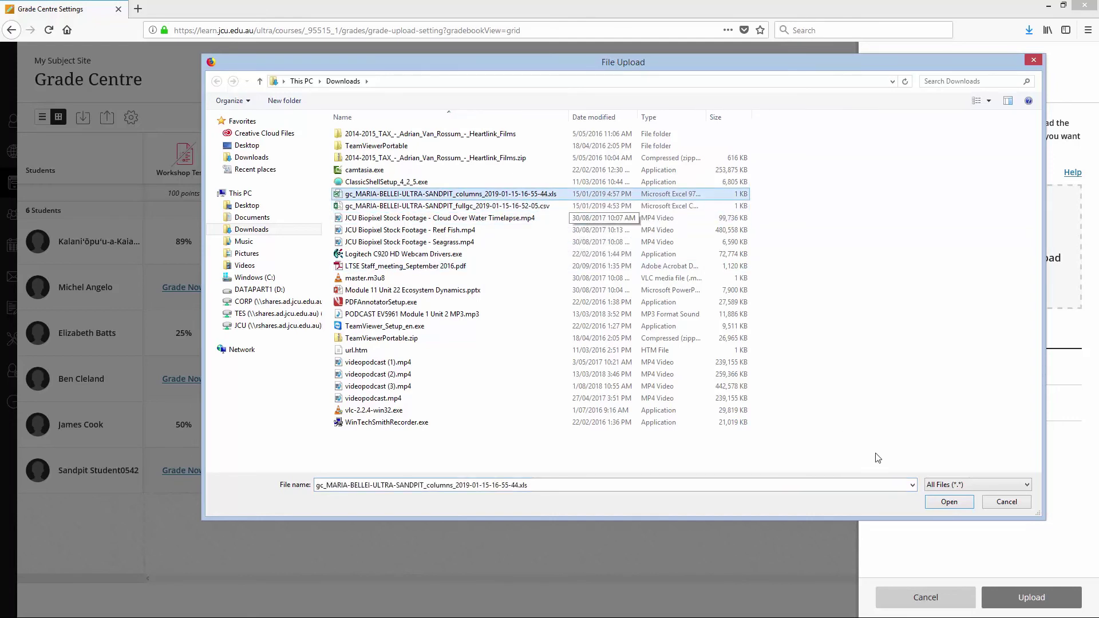
{"action": "left_click", "coordinate": [950, 502]}
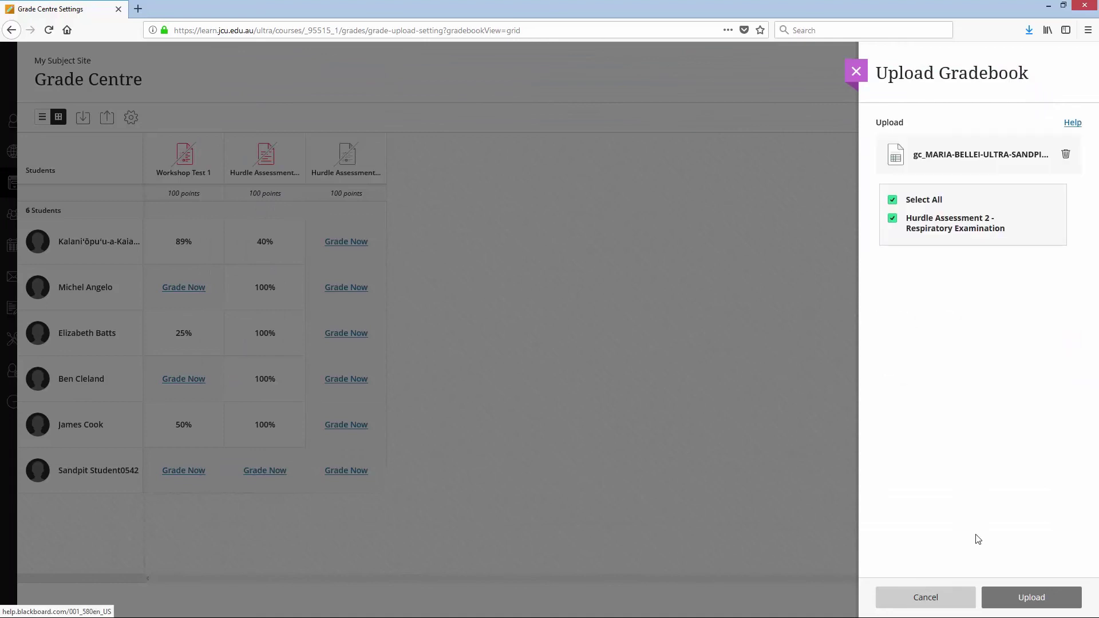
Confirm the upload so Hurdle Assessment 2 fills with 75%, 20%, 100%, 60%, 80%, 80%
{"action": "key", "text": "Return"}
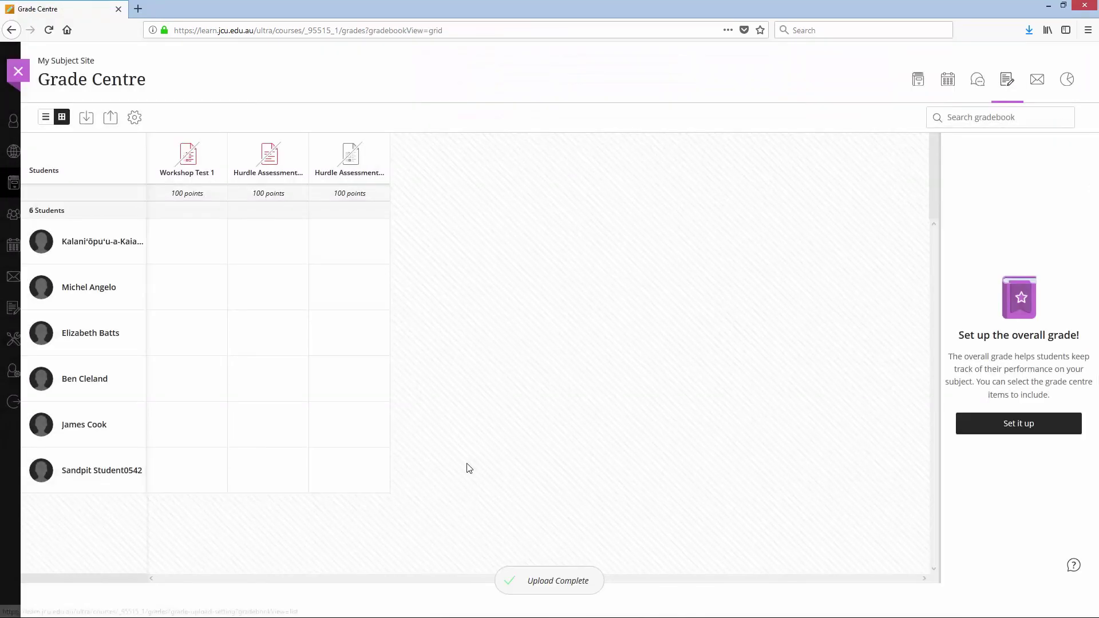